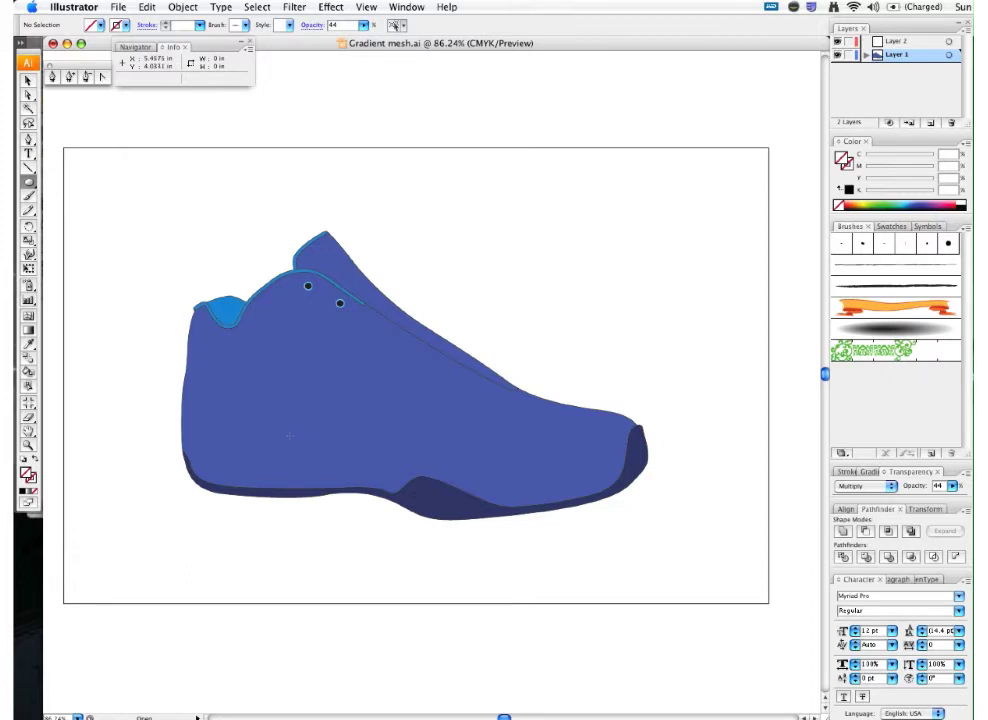
Step: Duplicate the shoe's main body shape and place the copy in the empty area directly below the shoe
key("v")
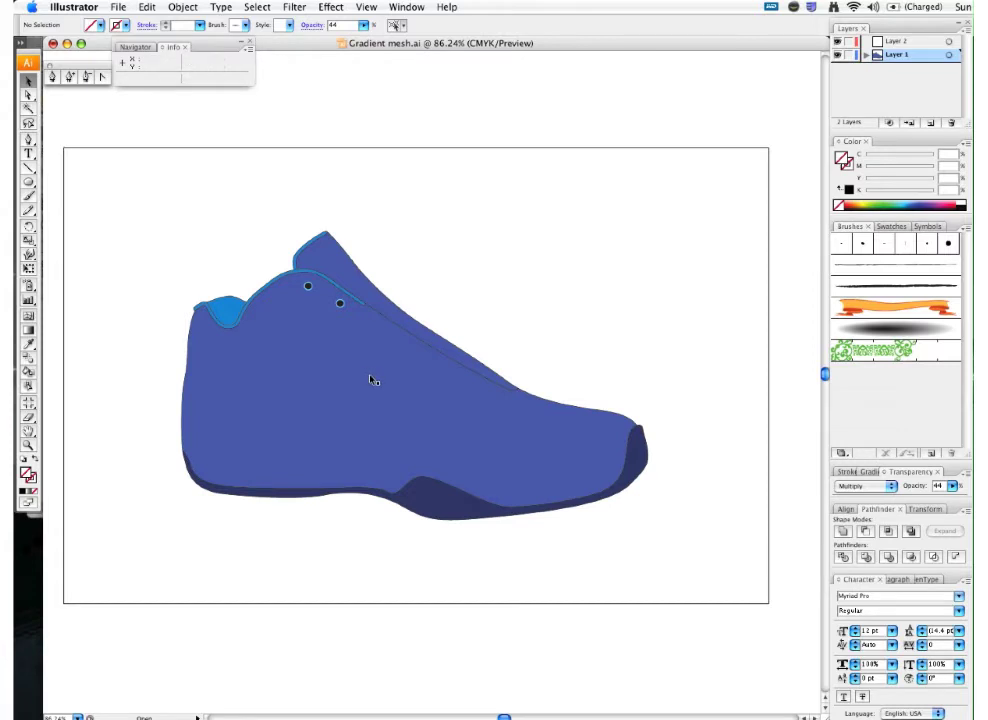
left_click_drag(375, 379, 372, 230)
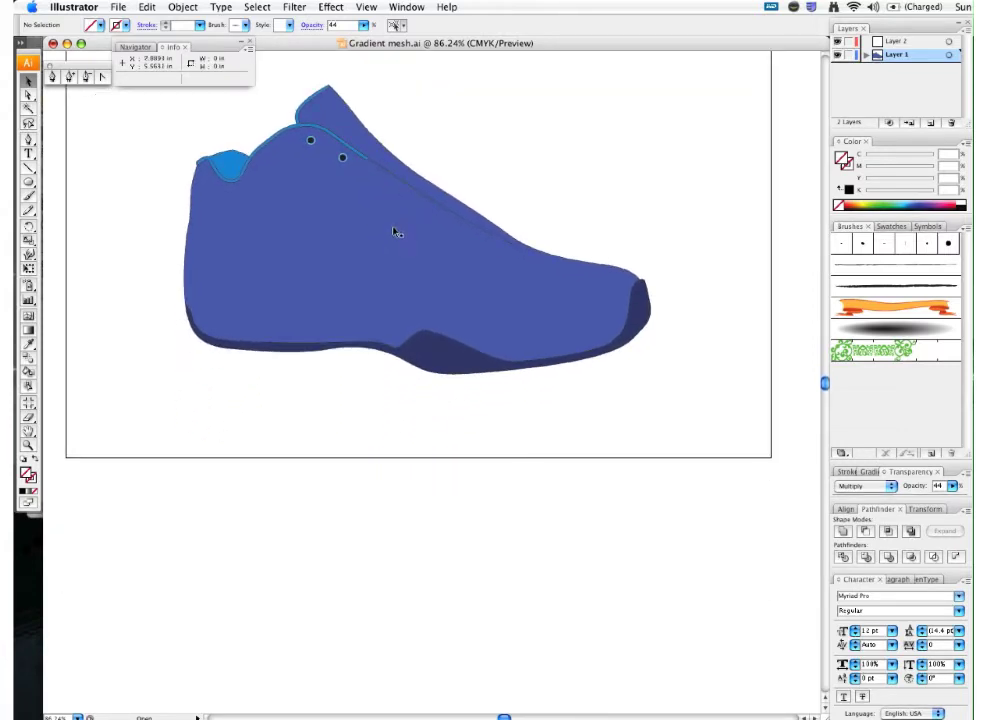
left_click_drag(395, 232, 396, 514)
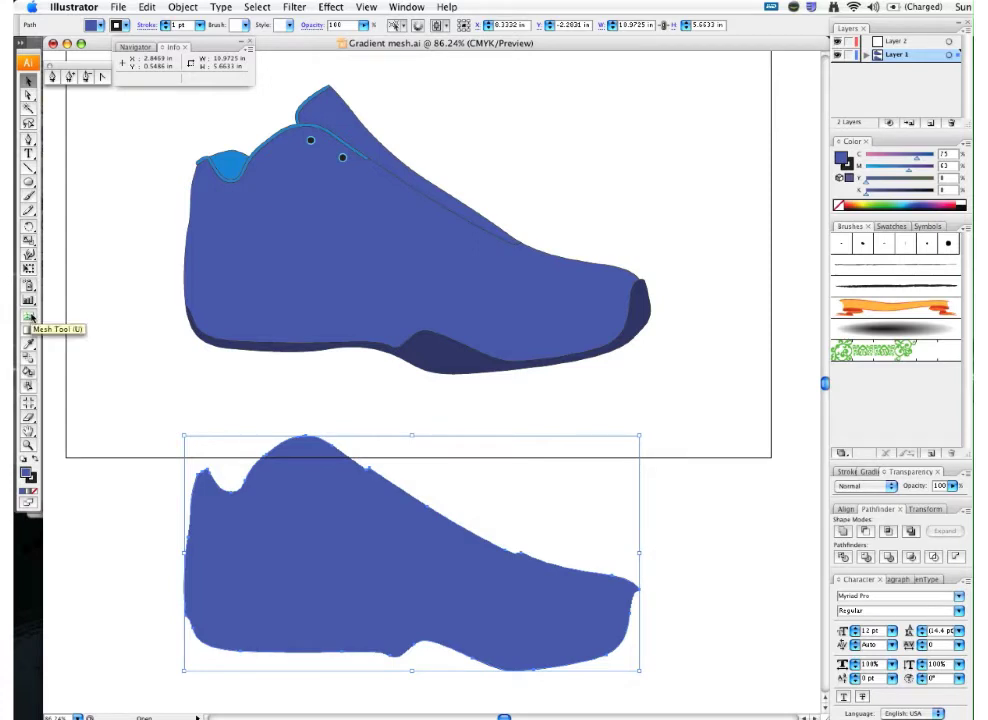
Step: Try a pure red fill with M 100 and Y 100 on the original shoe body
left_click(366, 245)
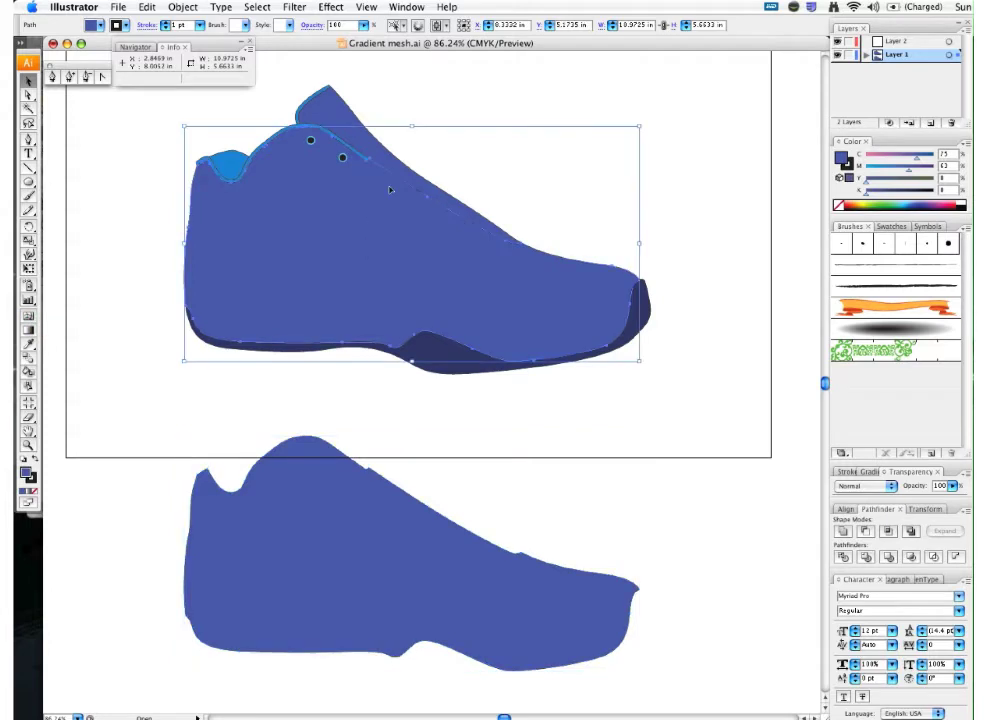
left_click(867, 156)
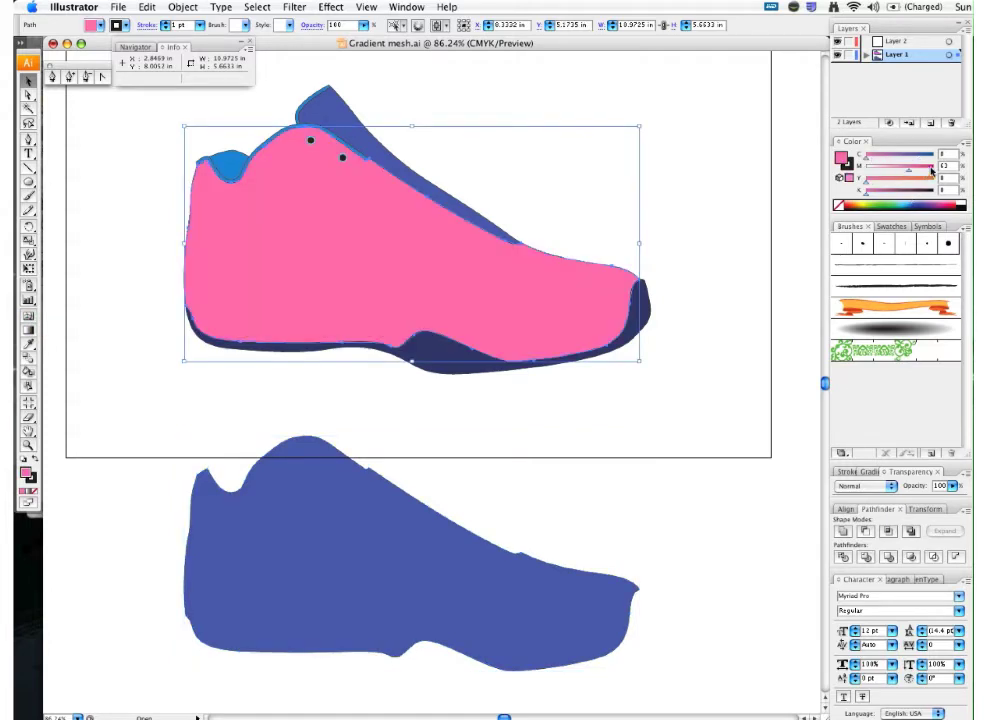
left_click(934, 168)
left_click(935, 180)
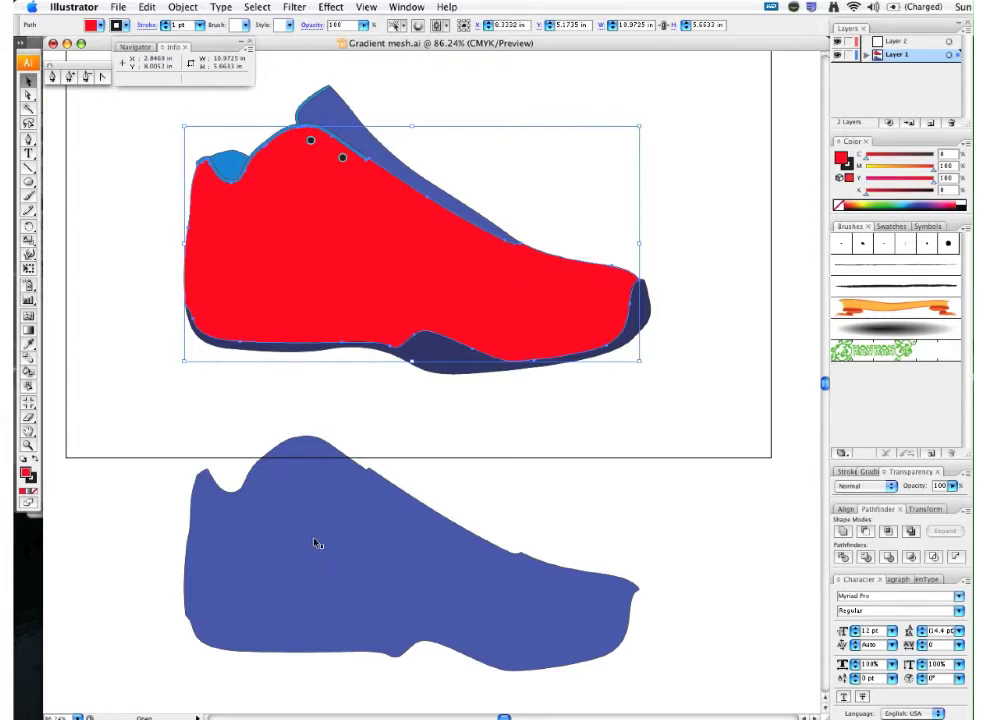
Step: Undo the fill colour changes on the original shoe body and clear the selection
key("super+z")
key("super+z")
key("super+z")
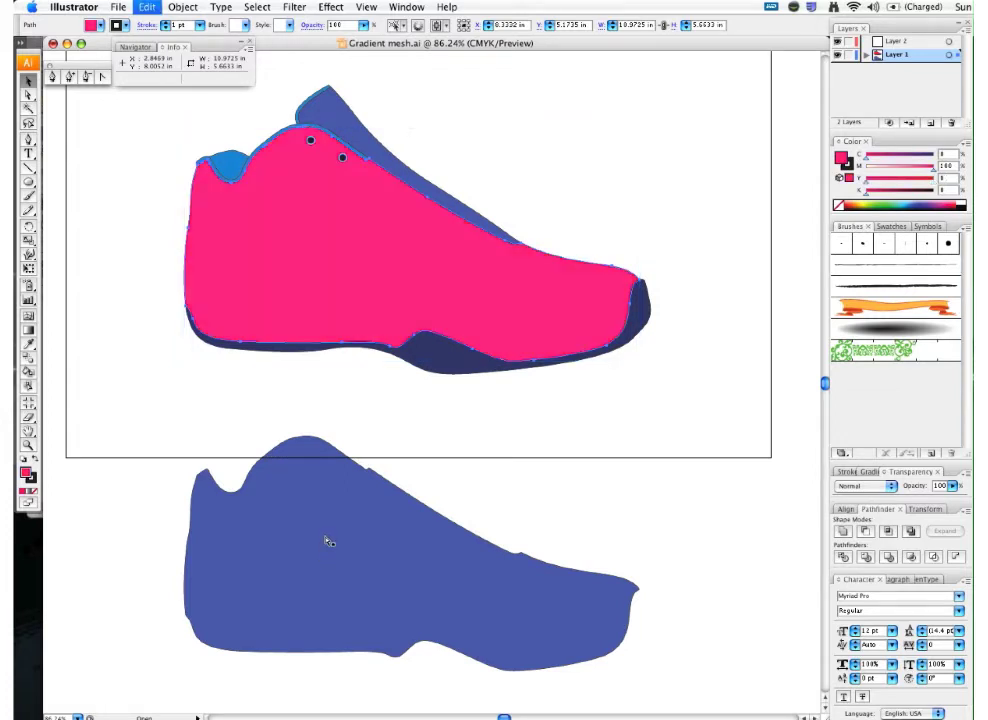
left_click(421, 481)
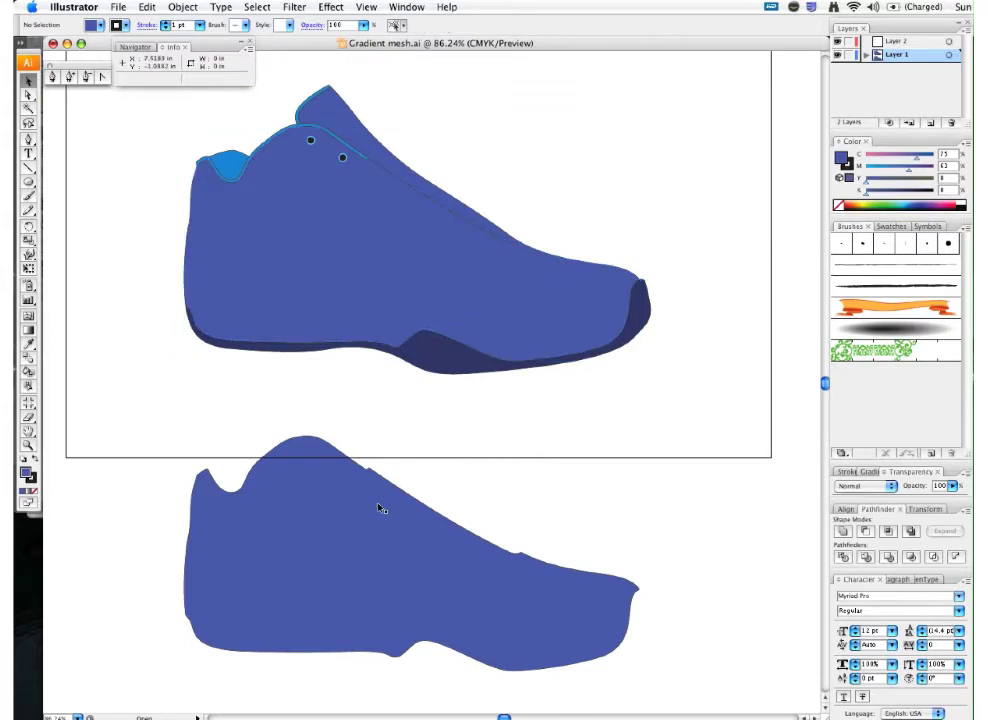
Step: Draw a rectangle about 11.13 by 5.91 in that completely covers the copied shoe body shape
left_click(382, 510)
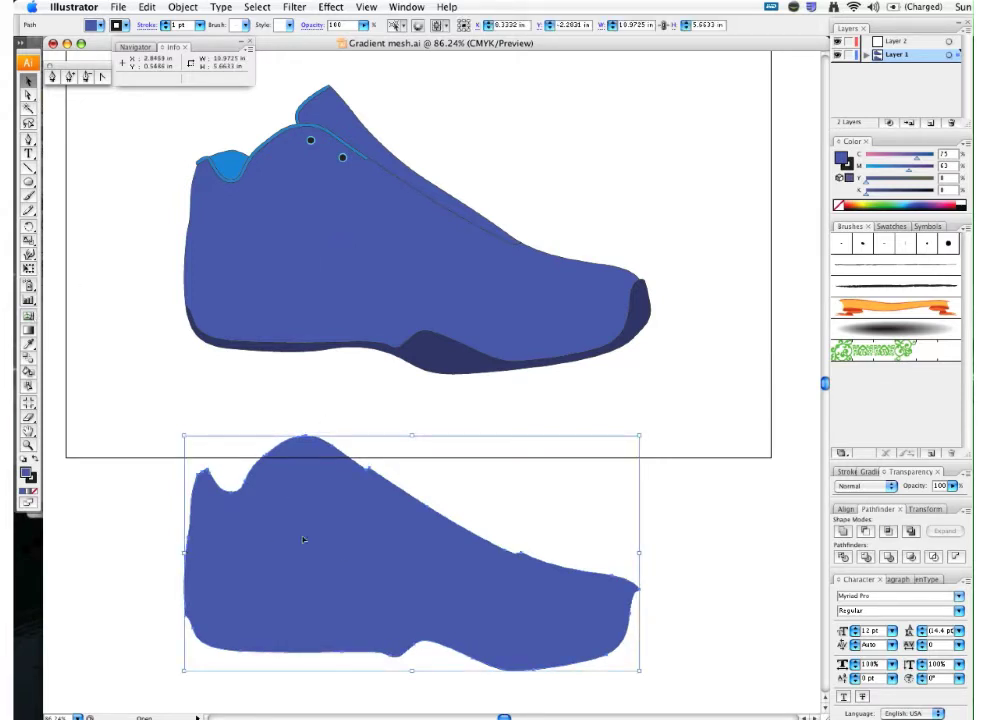
left_click_drag(29, 181, 75, 179)
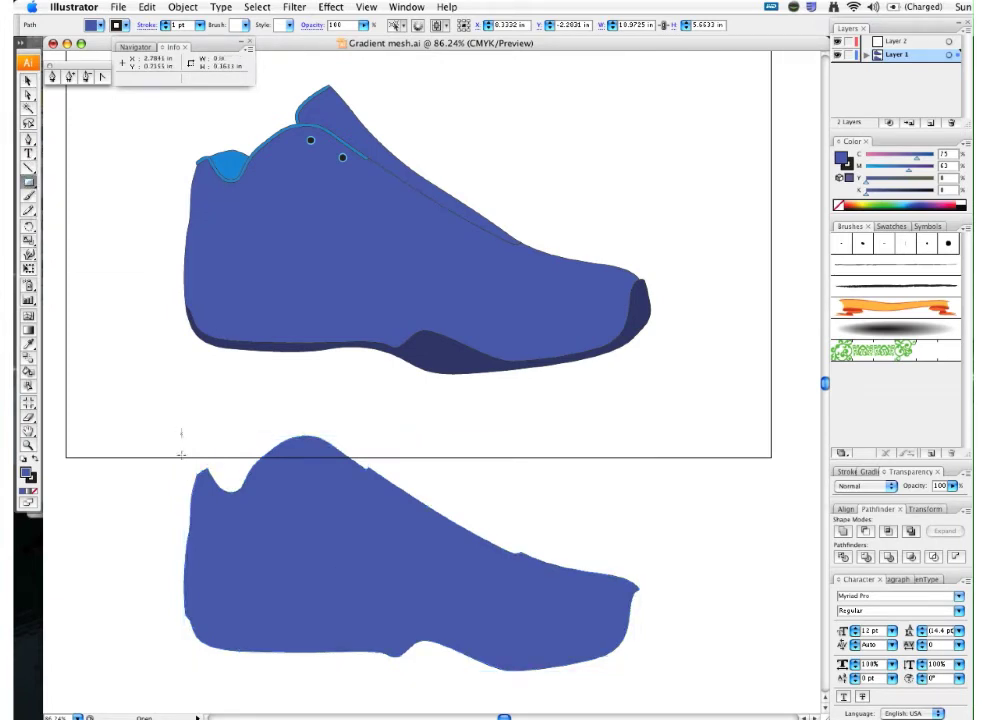
left_click_drag(181, 429, 644, 675)
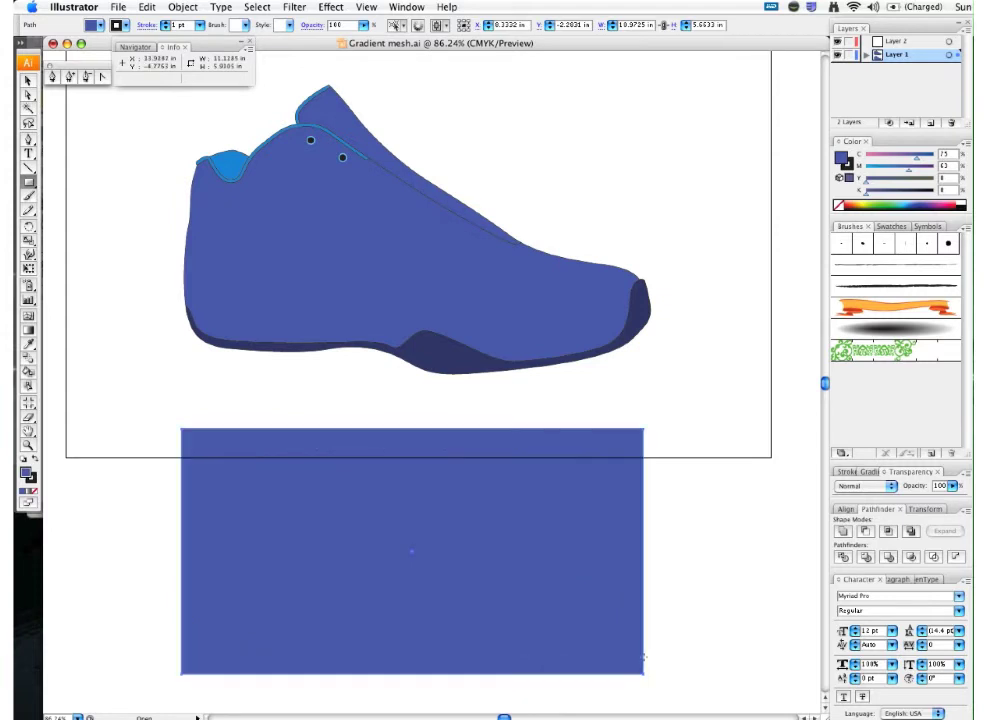
Step: Fill the rectangle with a solid blue and set its blending mode to Multiply
left_click(34, 492)
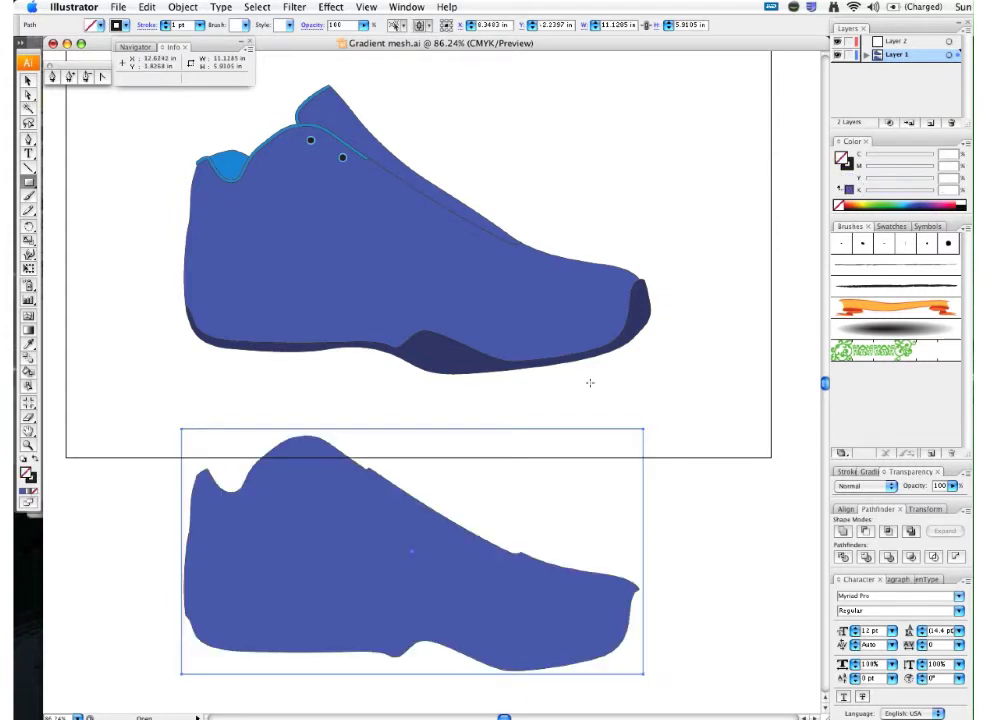
left_click(912, 198)
left_click(918, 199)
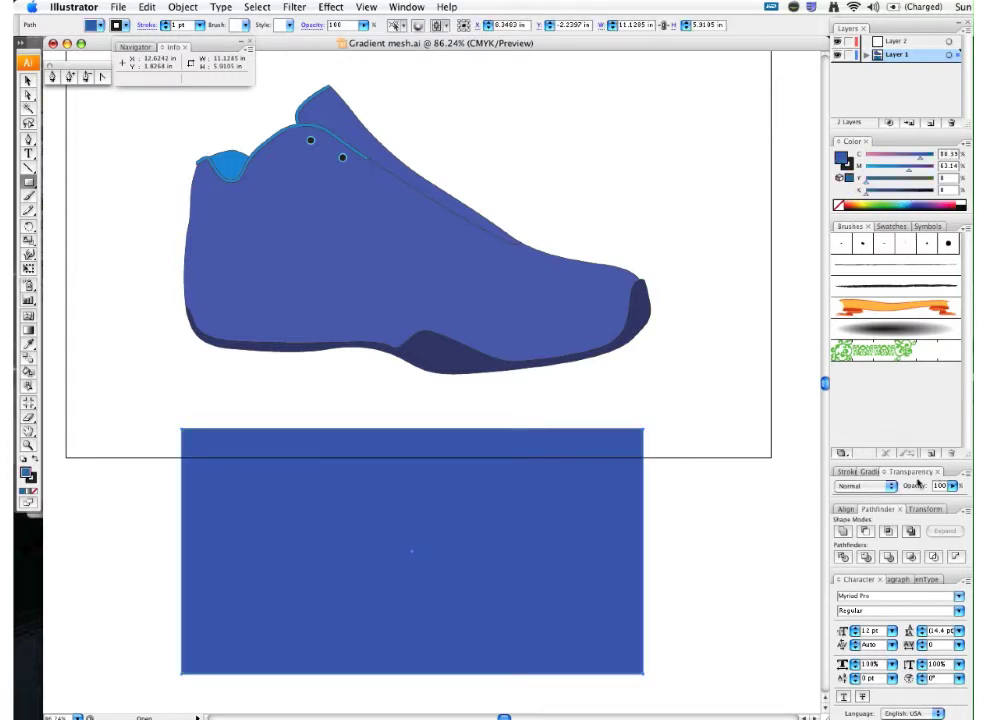
left_click(878, 486)
left_click(860, 510)
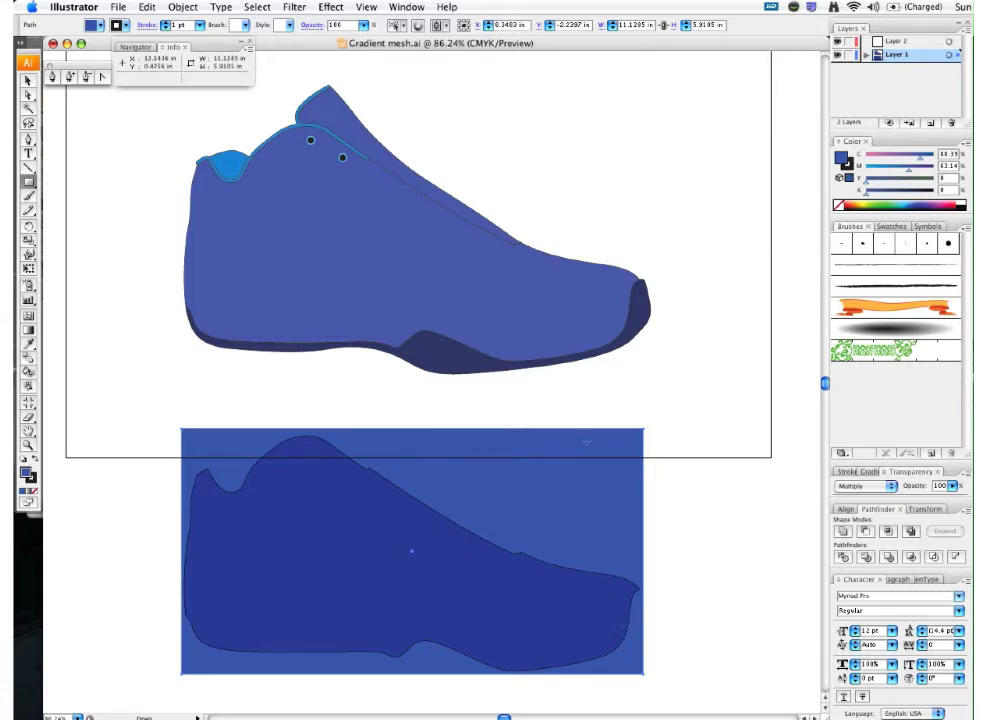
Step: Rotate the rectangle clockwise by about 6.6° and move its corner points to fit more closely around the copied shoe shape
key("r")
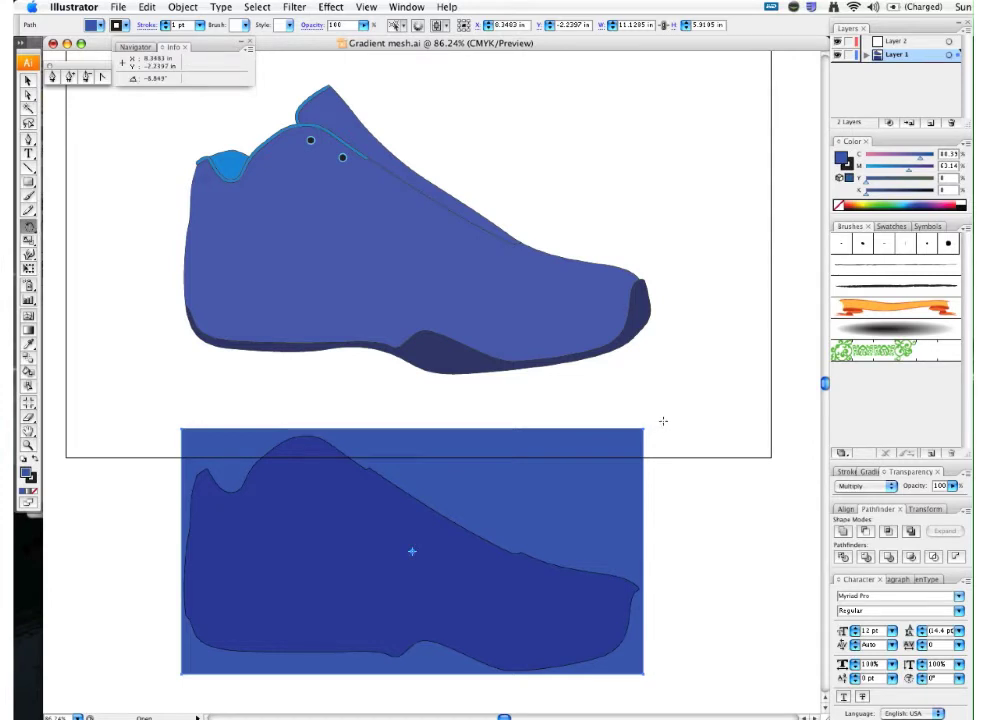
left_click_drag(663, 421, 678, 454)
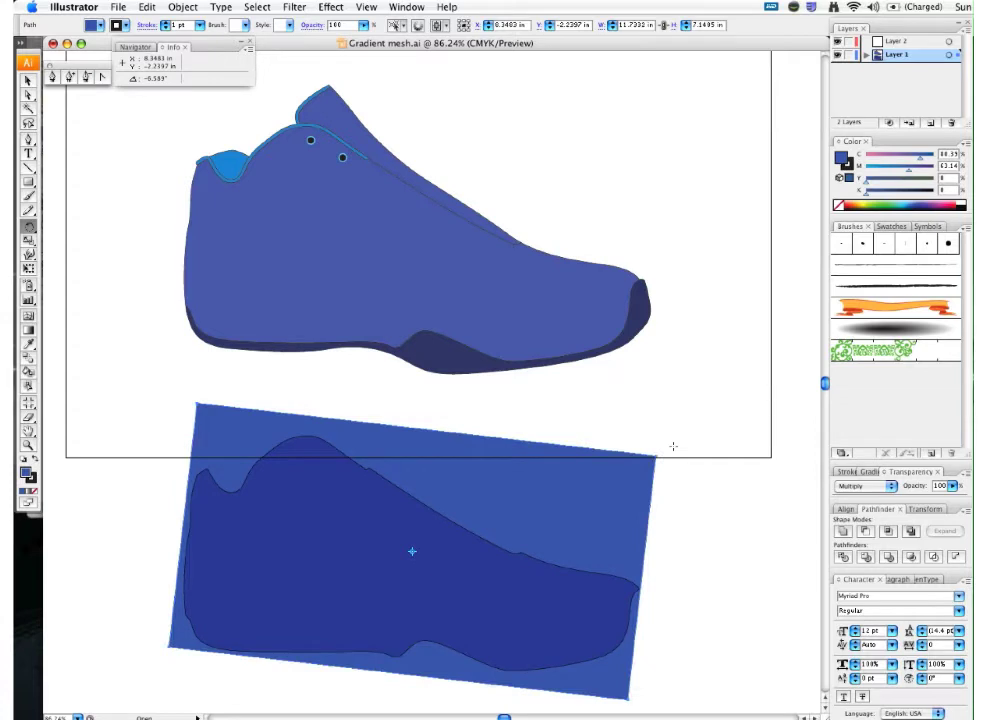
key("a")
left_click(149, 454)
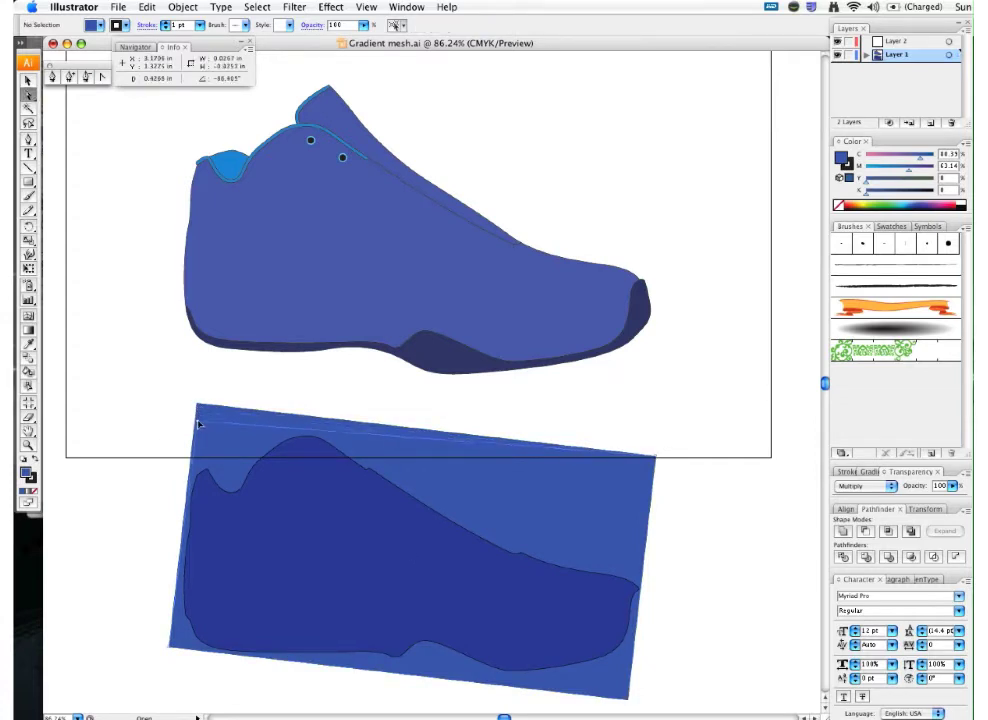
left_click_drag(196, 405, 199, 427)
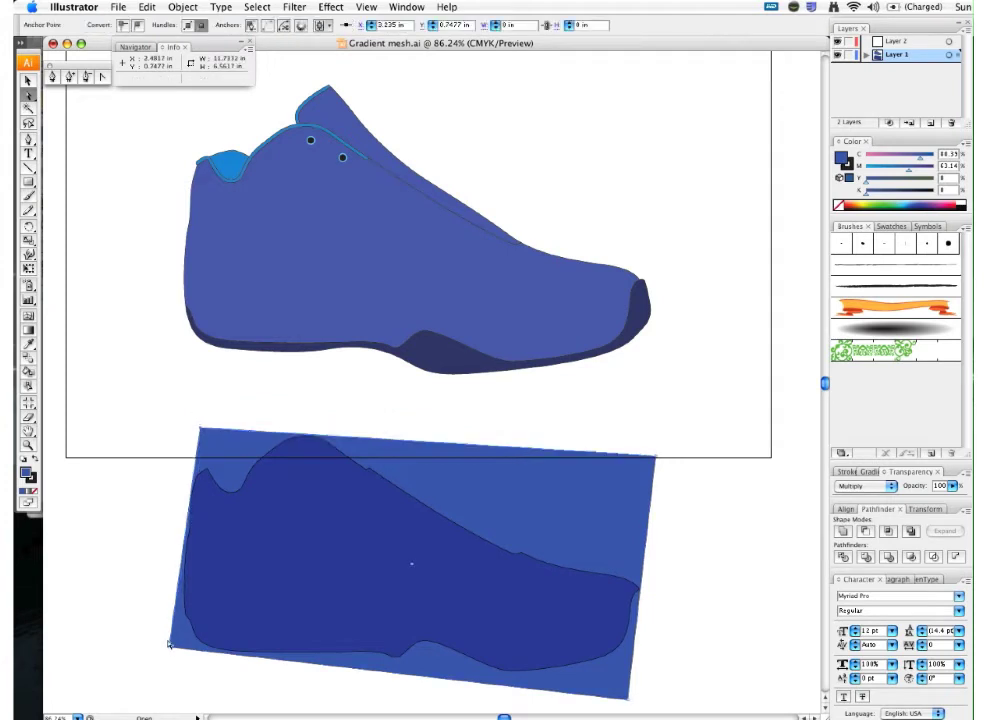
left_click_drag(169, 644, 174, 646)
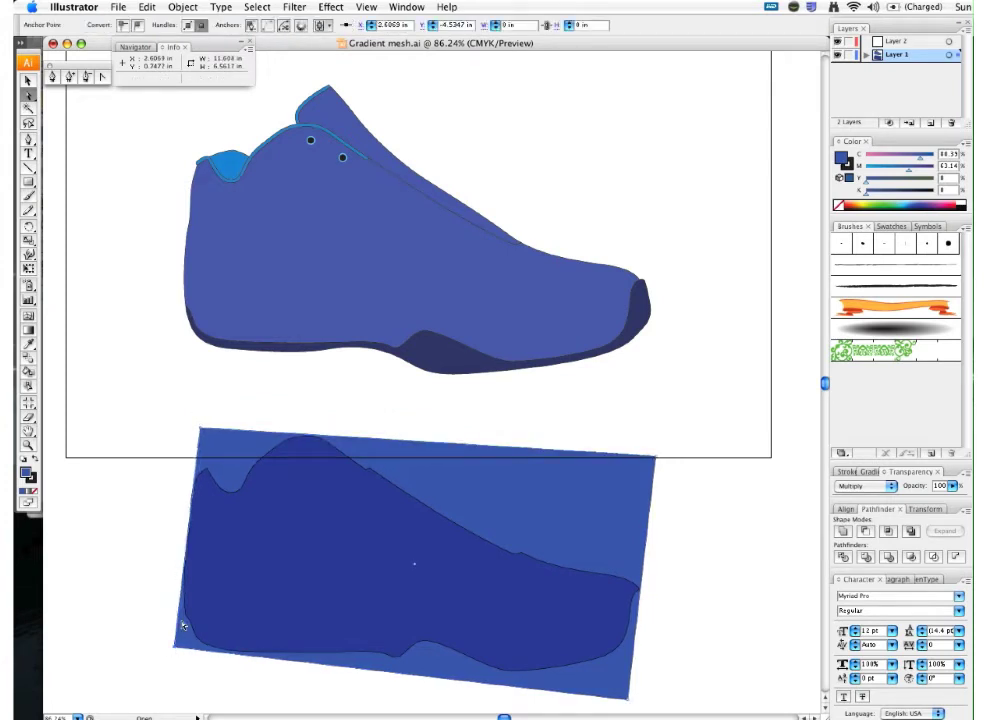
left_click_drag(626, 703, 629, 679)
left_click_drag(657, 462, 657, 464)
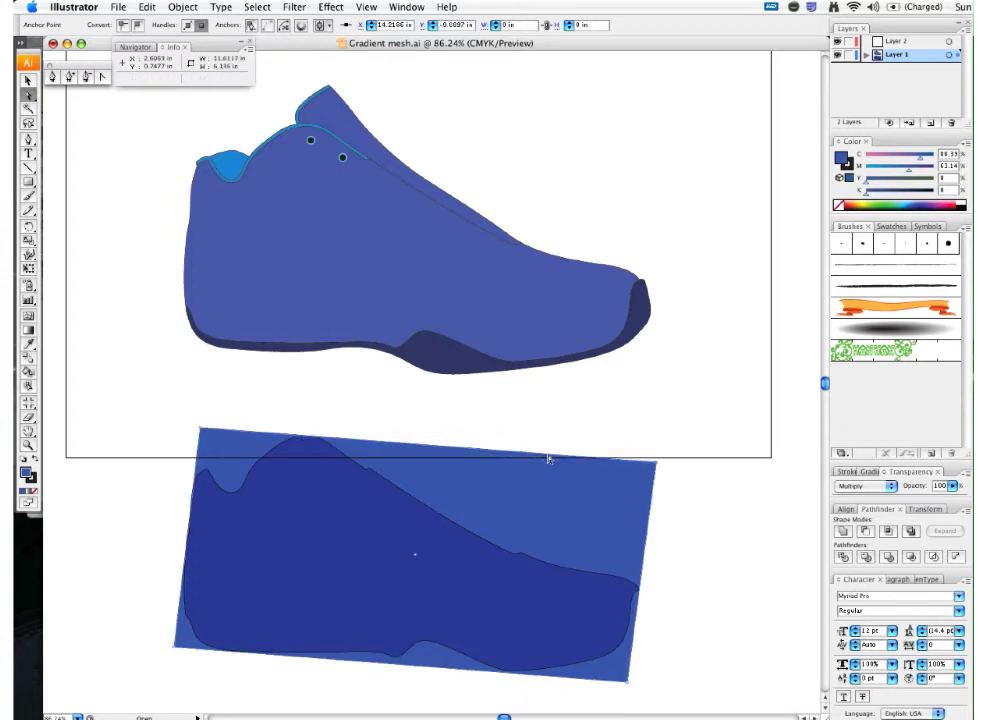
left_click_drag(200, 429, 202, 410)
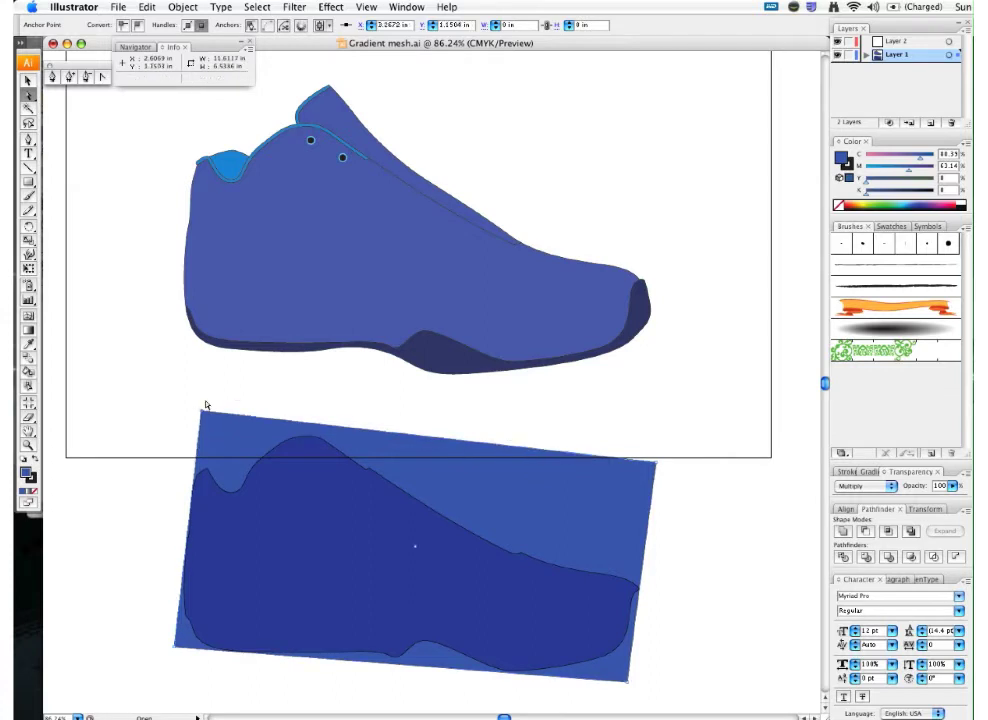
left_click_drag(657, 463, 652, 509)
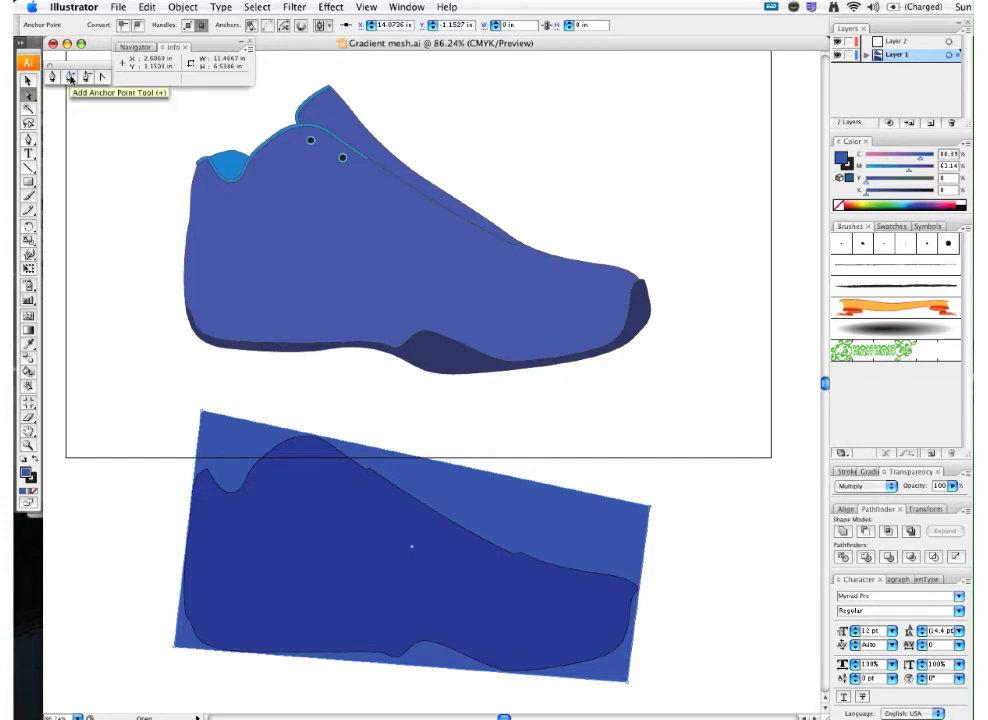
Step: Add an anchor point near the middle of each side of the tilted rectangle
left_click(70, 78)
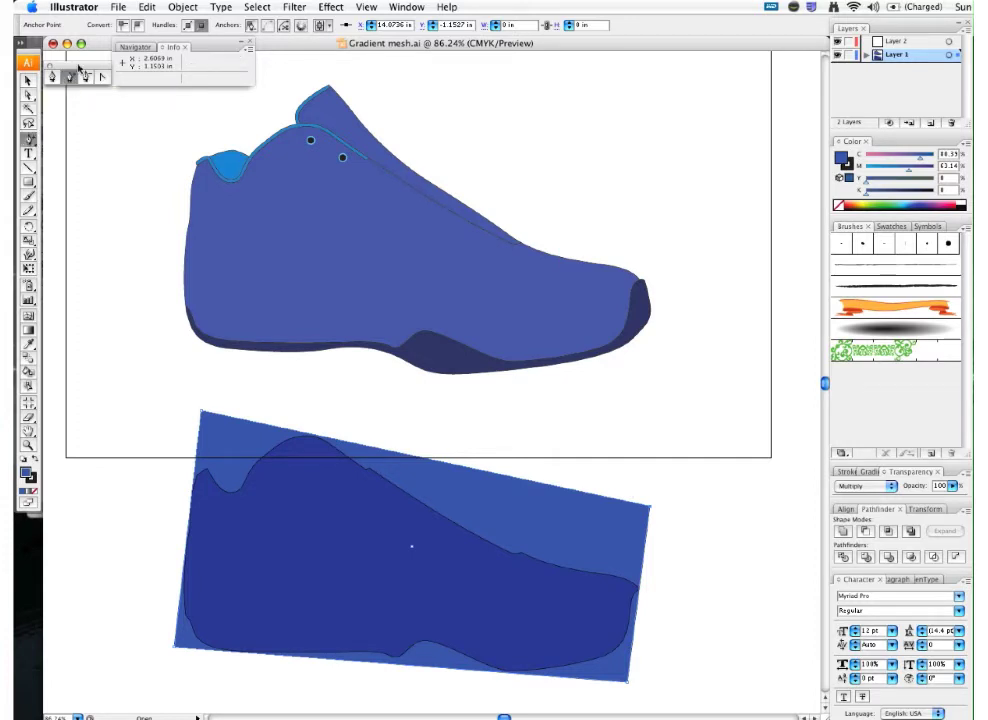
left_click(437, 467)
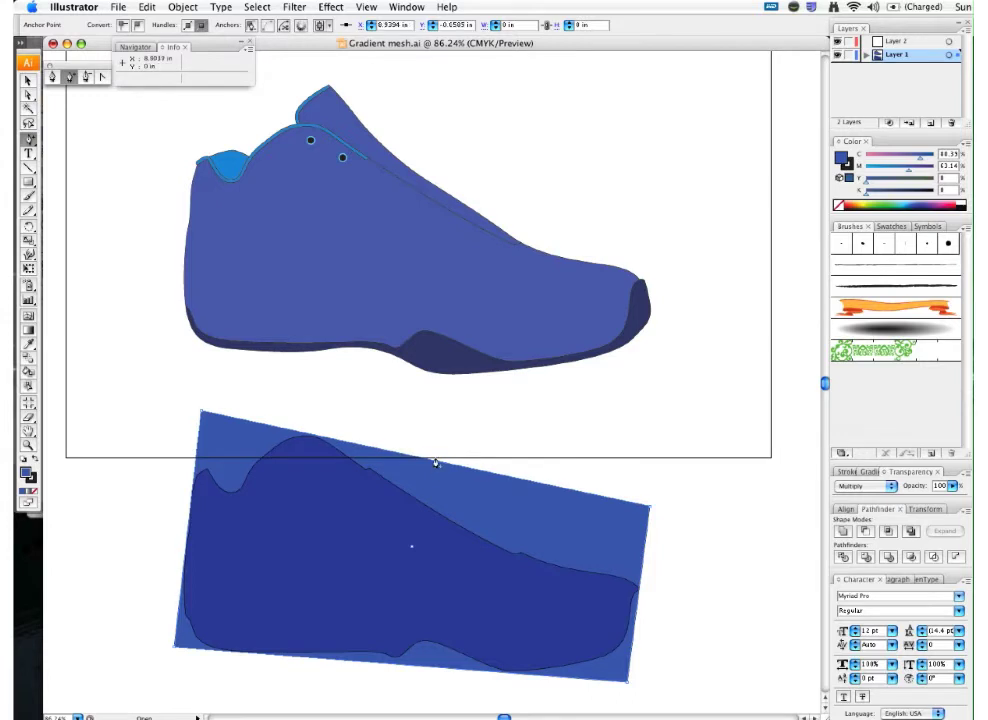
left_click(637, 599)
left_click(184, 537)
Step: Lower the rectangle's upper-left corner slightly, then smooth the left midpoint and lower-left corner to follow the shoe's heel
left_click(28, 94)
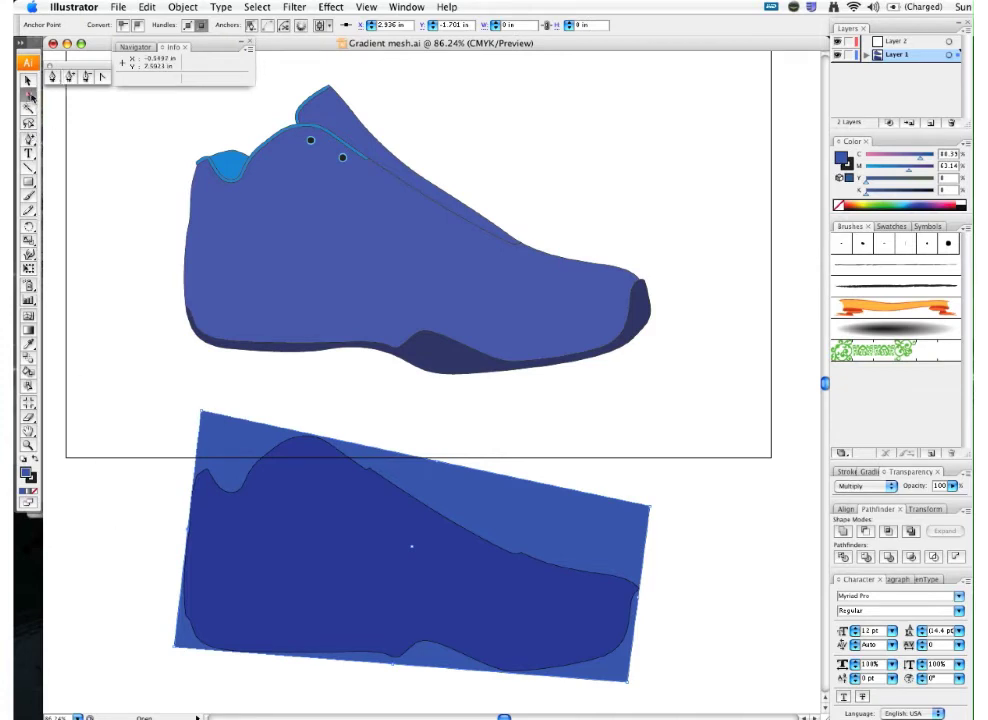
left_click(182, 534)
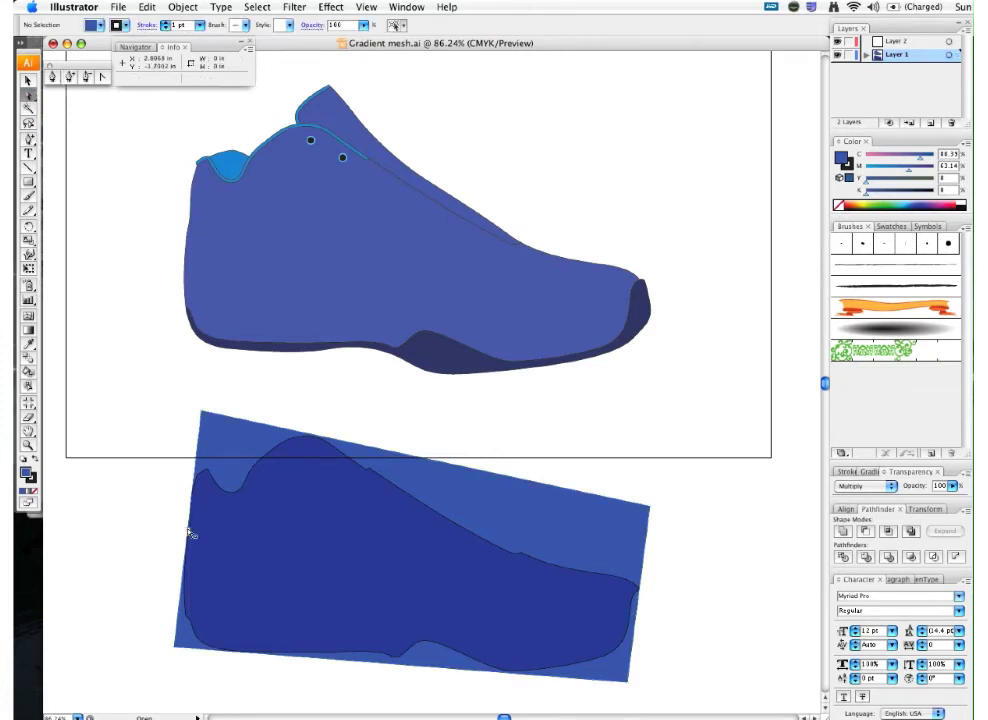
left_click(188, 534)
left_click_drag(202, 411, 202, 416)
key("shift+c")
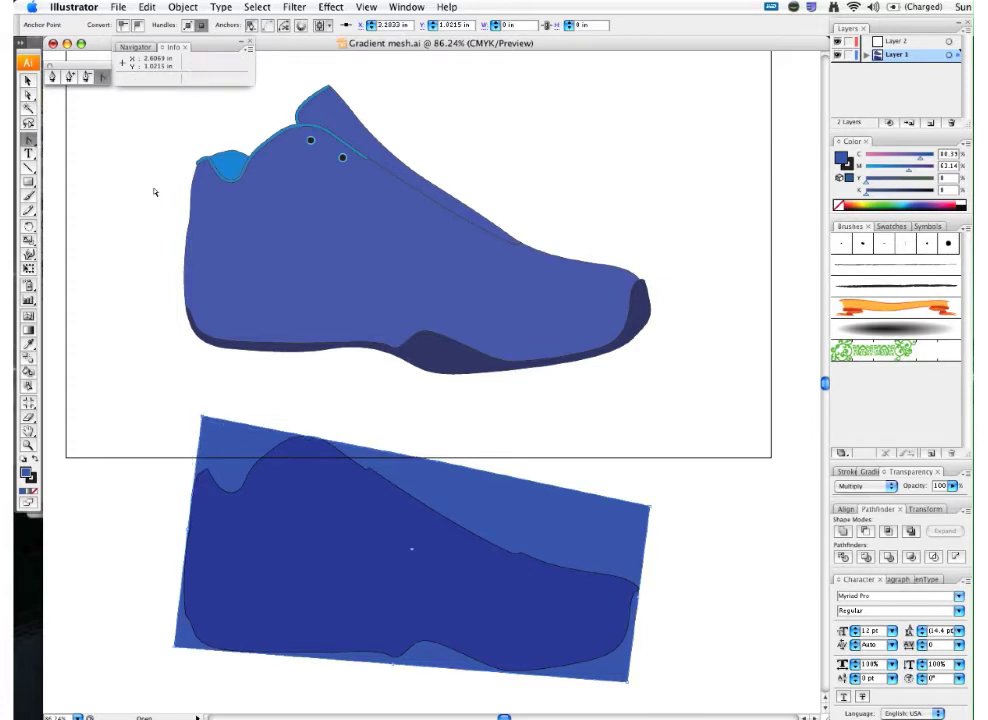
left_click_drag(188, 532, 193, 493)
left_click_drag(175, 648, 197, 657)
key("a")
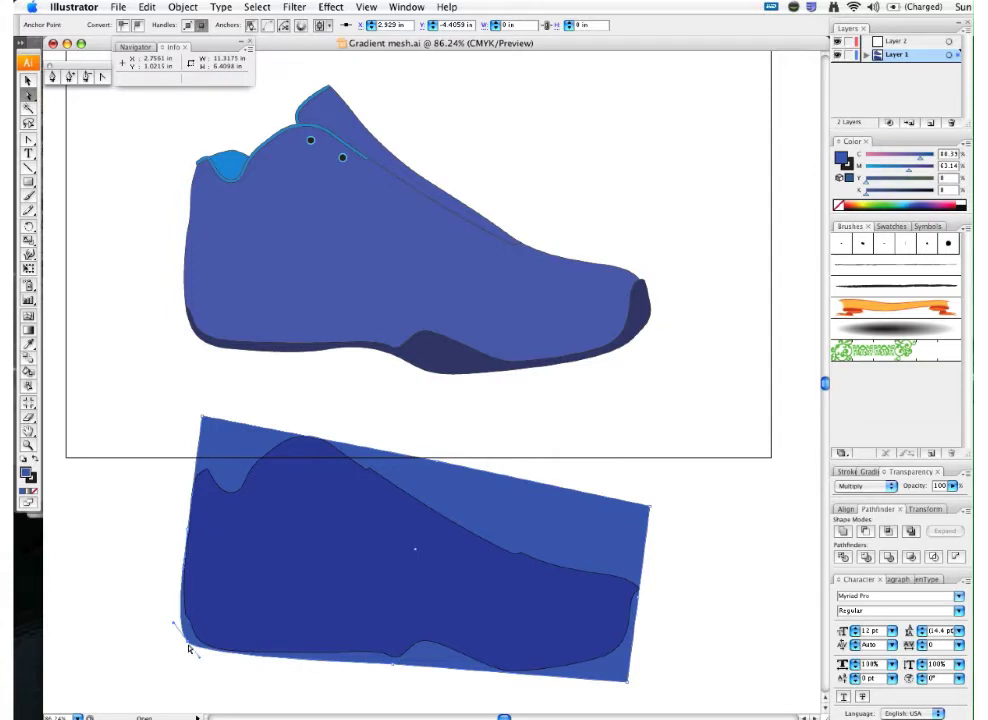
Step: Convert the rectangle's bottom, right and top midpoints and its remaining three corners into smooth points with curve handles
left_click(394, 666)
left_click(102, 76)
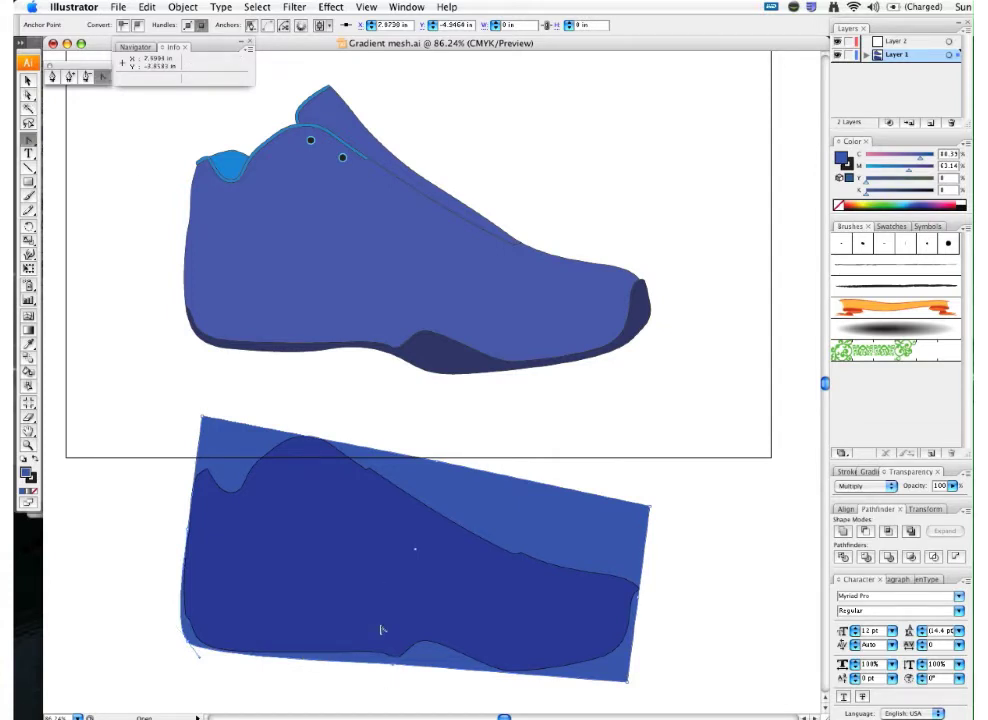
left_click_drag(394, 666, 360, 664)
left_click_drag(628, 684, 607, 692)
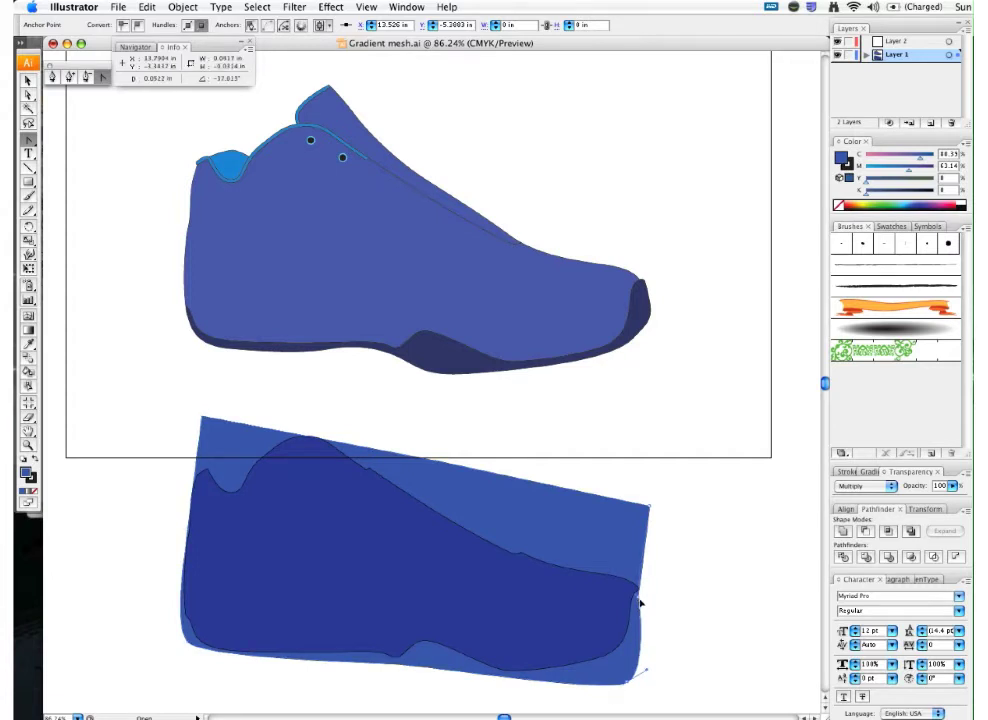
left_click_drag(640, 601, 638, 617)
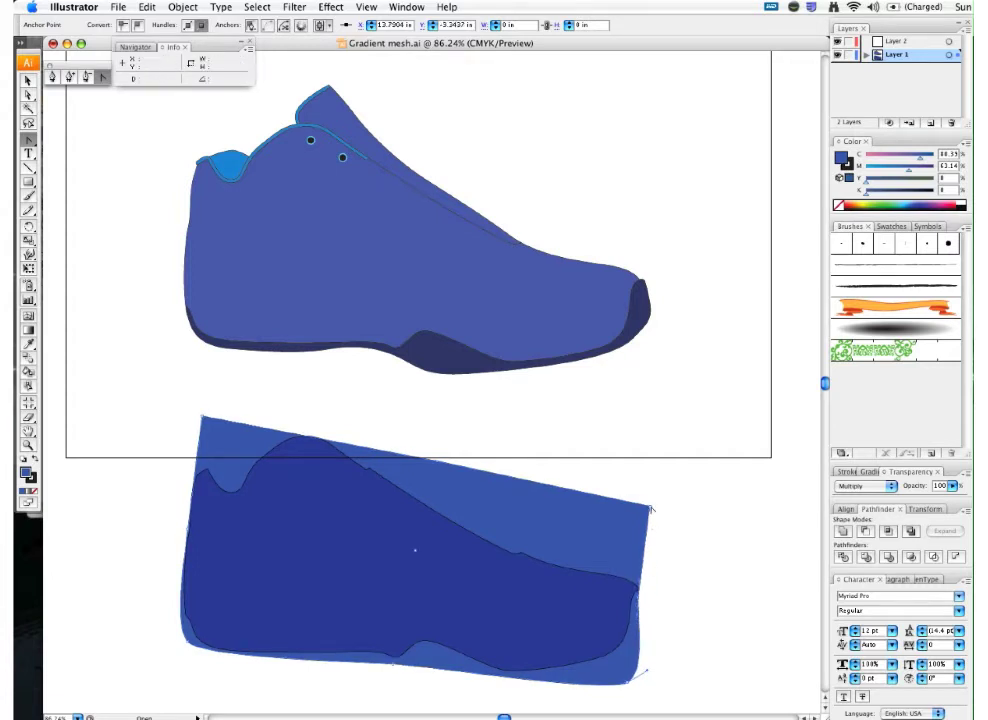
left_click_drag(651, 507, 655, 516)
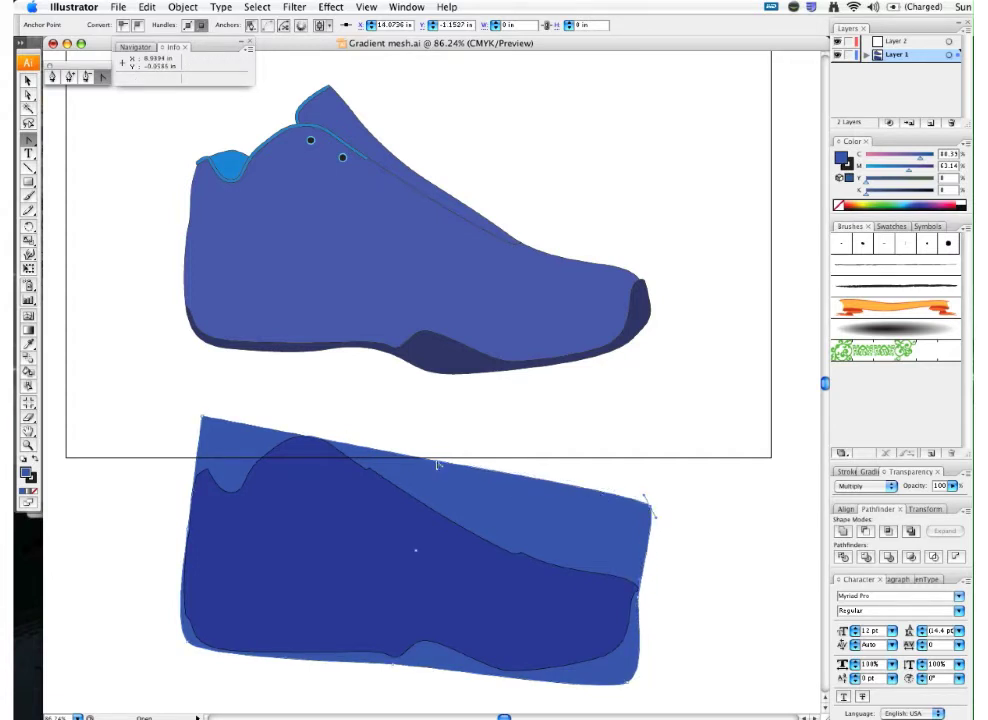
left_click_drag(418, 456, 458, 470)
left_click_drag(202, 416, 262, 412)
Step: Reshape the blue shape's upper edge by moving its upper-left, top-middle and upper-right points to follow the shoe's collar, instep and toe
left_click(29, 95)
left_click_drag(194, 461, 190, 462)
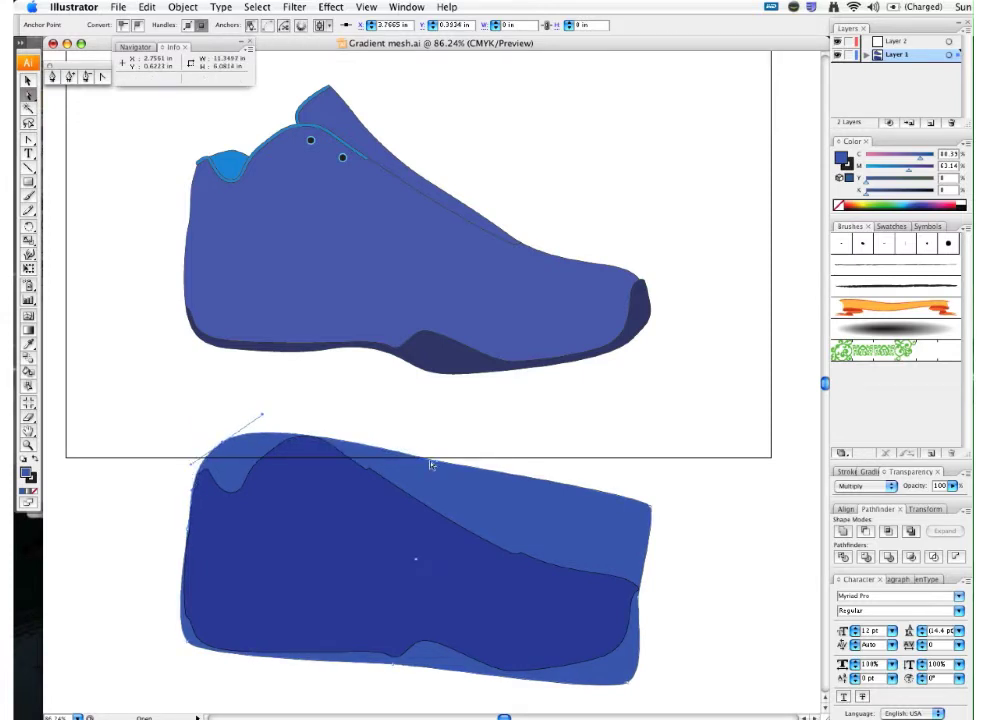
left_click_drag(440, 465, 347, 433)
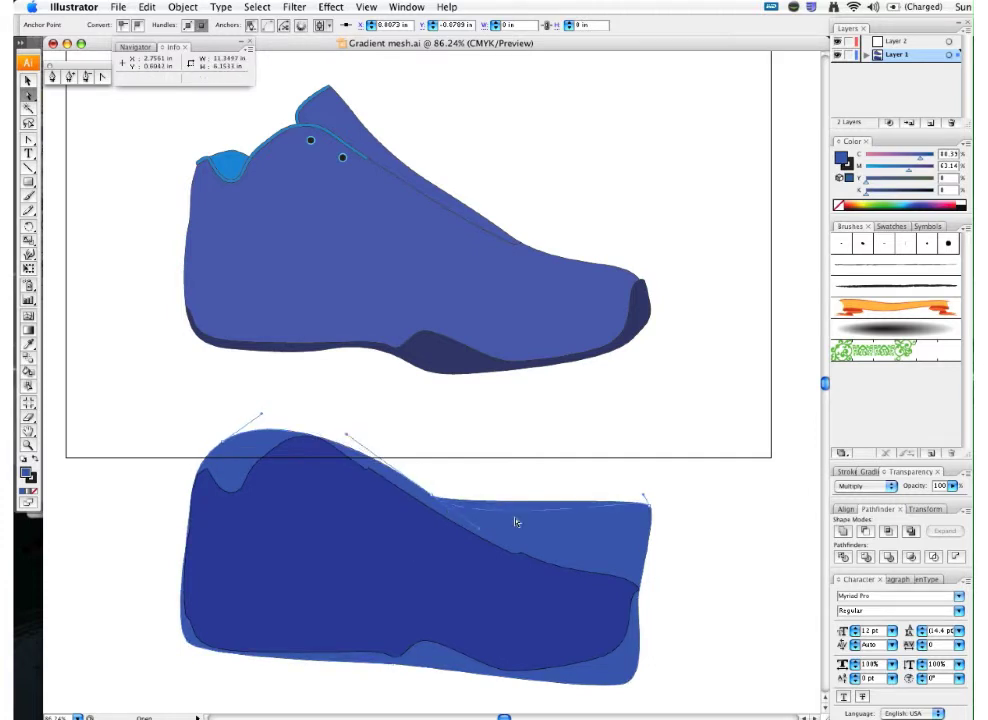
left_click_drag(647, 504, 640, 600)
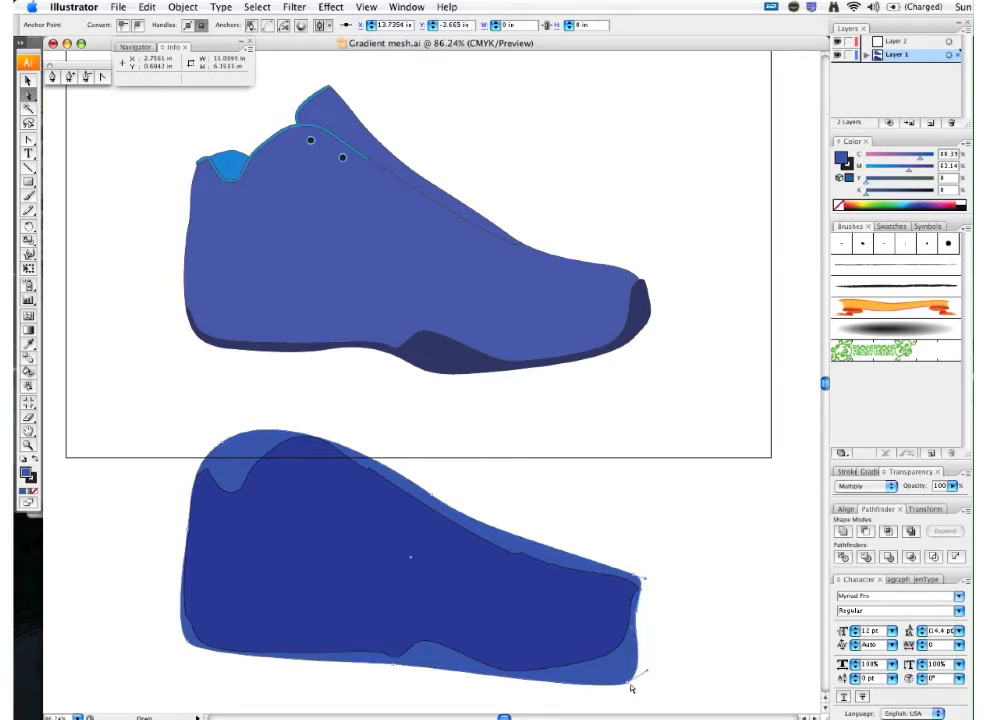
Step: Reshape the blue shape's lower-right corner by moving its point inward to follow the underside of the shoe's toe
left_click_drag(632, 689, 547, 686)
left_click(620, 657)
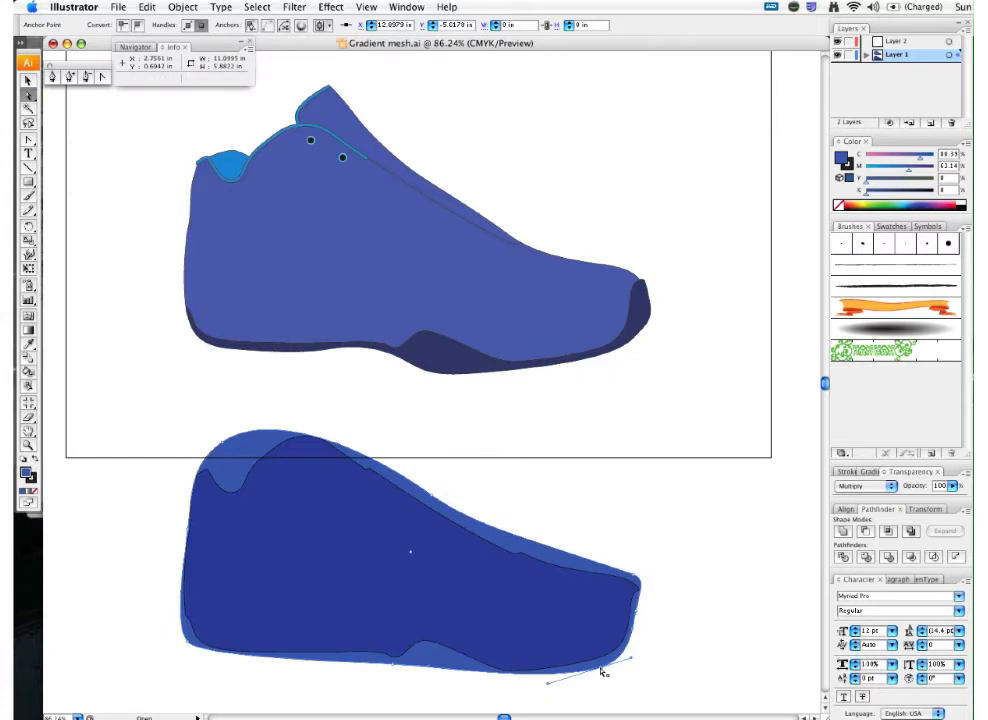
left_click_drag(602, 669, 595, 668)
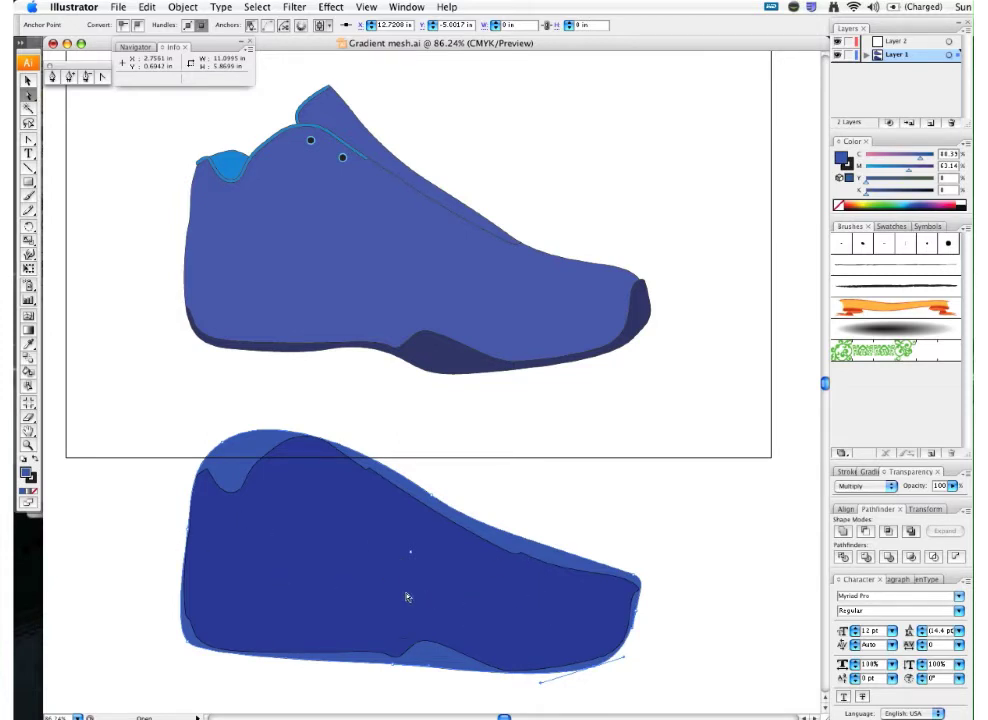
Step: Convert the fitted shape into a gradient mesh, adding four mesh points along a lengthwise centre line from heel to toe
left_click(28, 316)
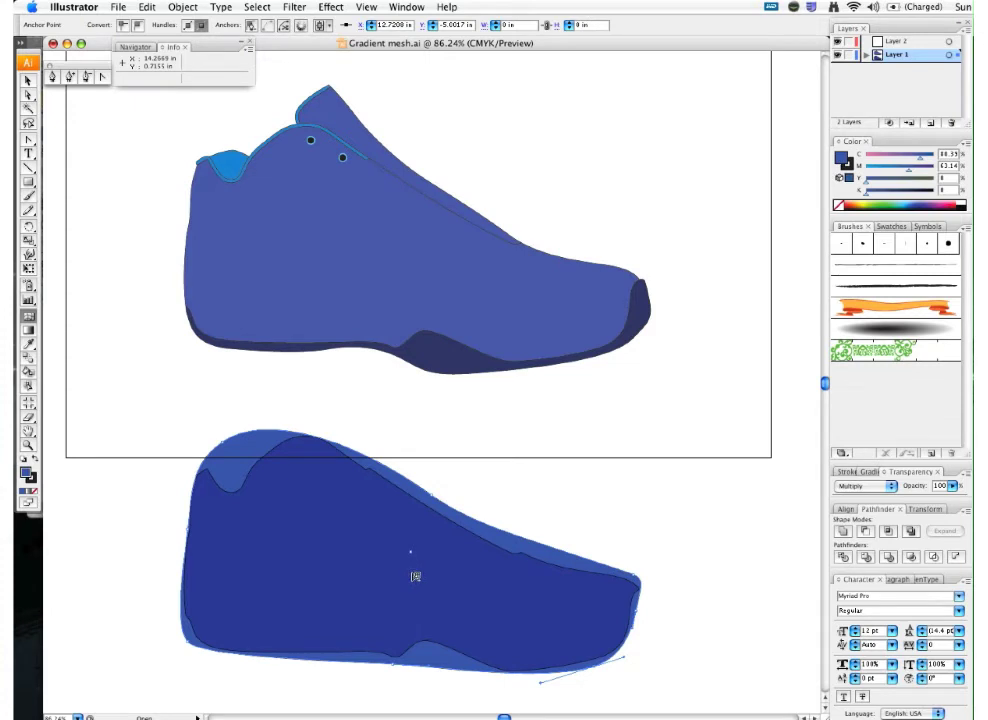
left_click(415, 577)
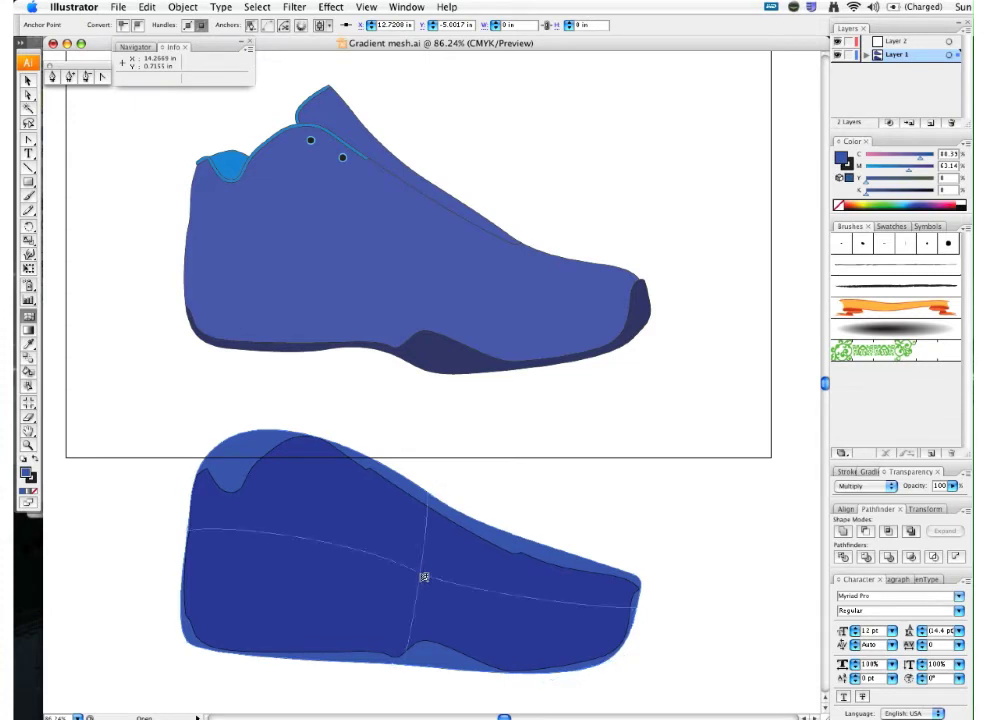
left_click(303, 538)
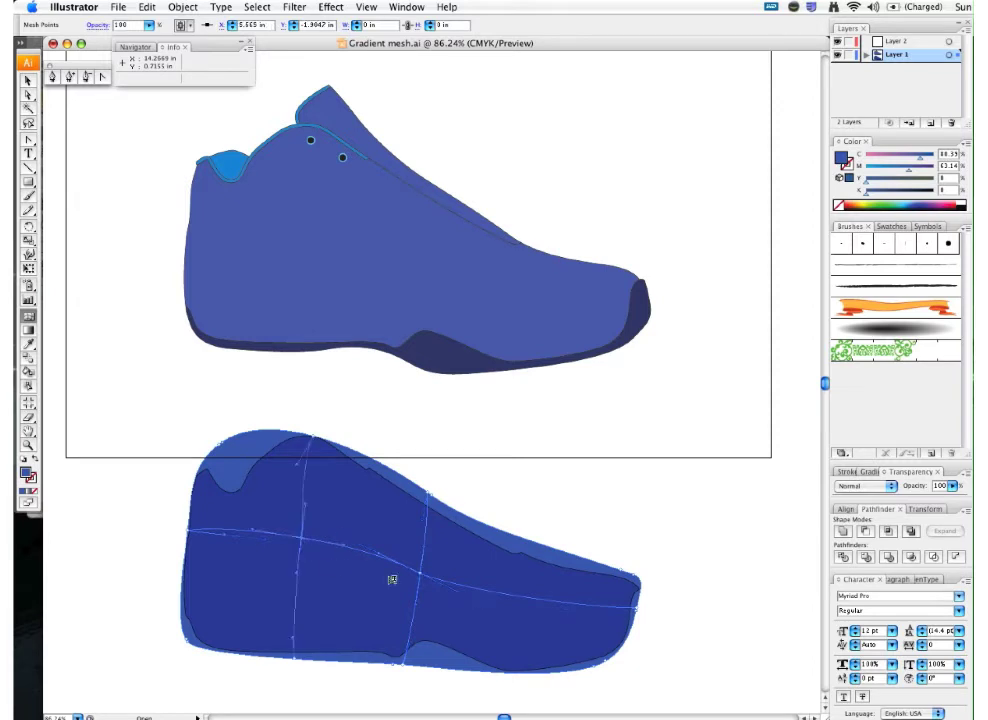
left_click(507, 597)
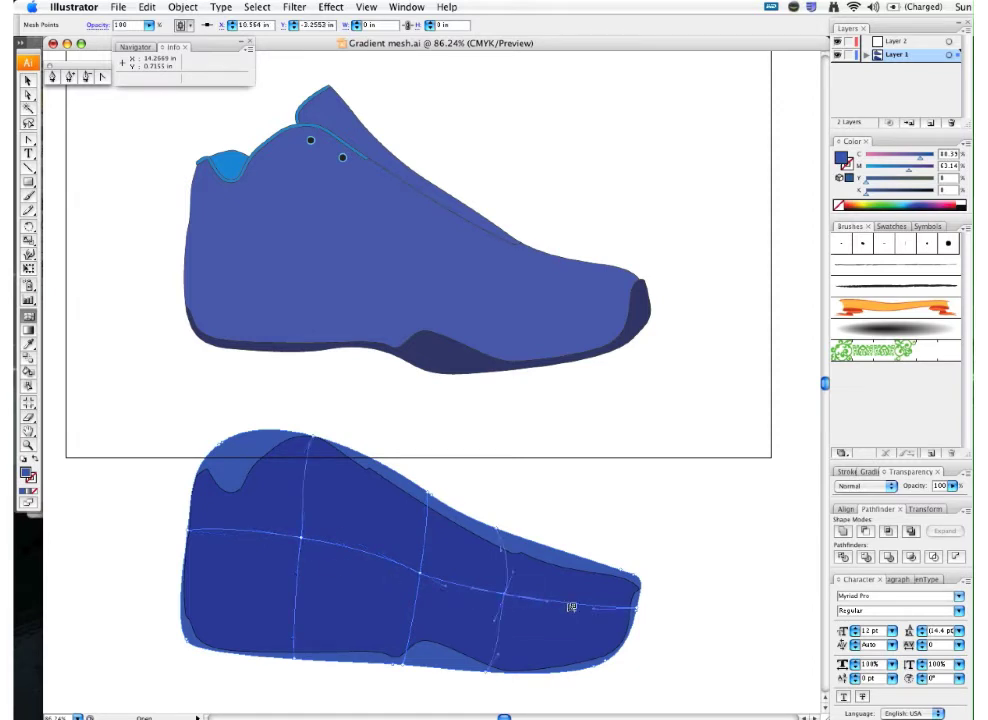
left_click(584, 605)
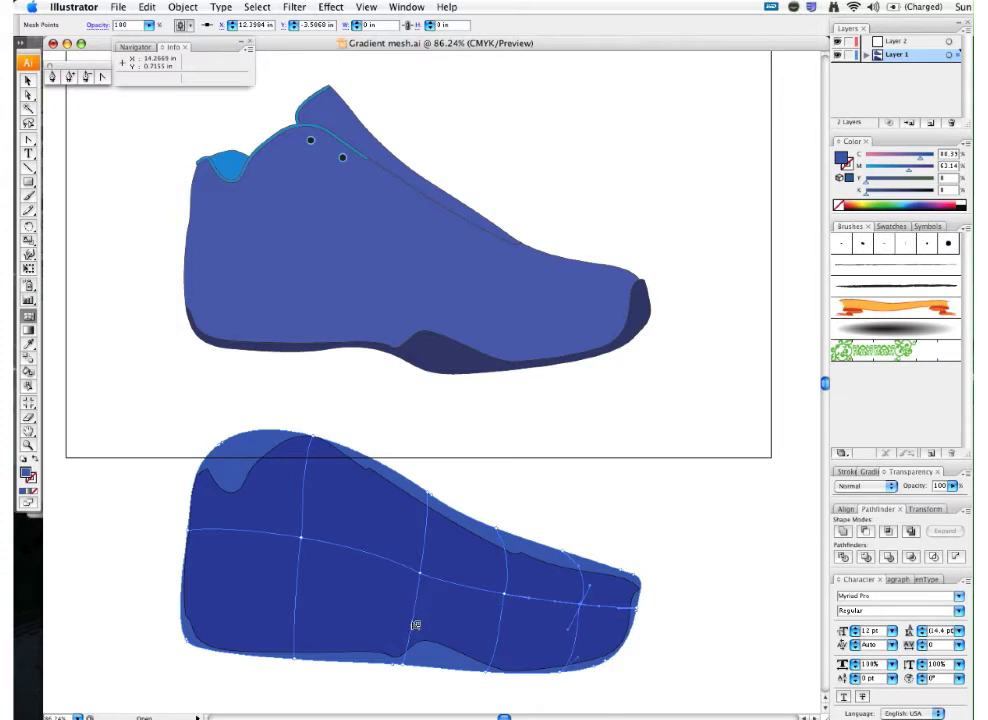
Step: Add two lengthwise mesh lines below the centre line, two crosswise lines near the heel, and one lengthwise line above
left_click(417, 608)
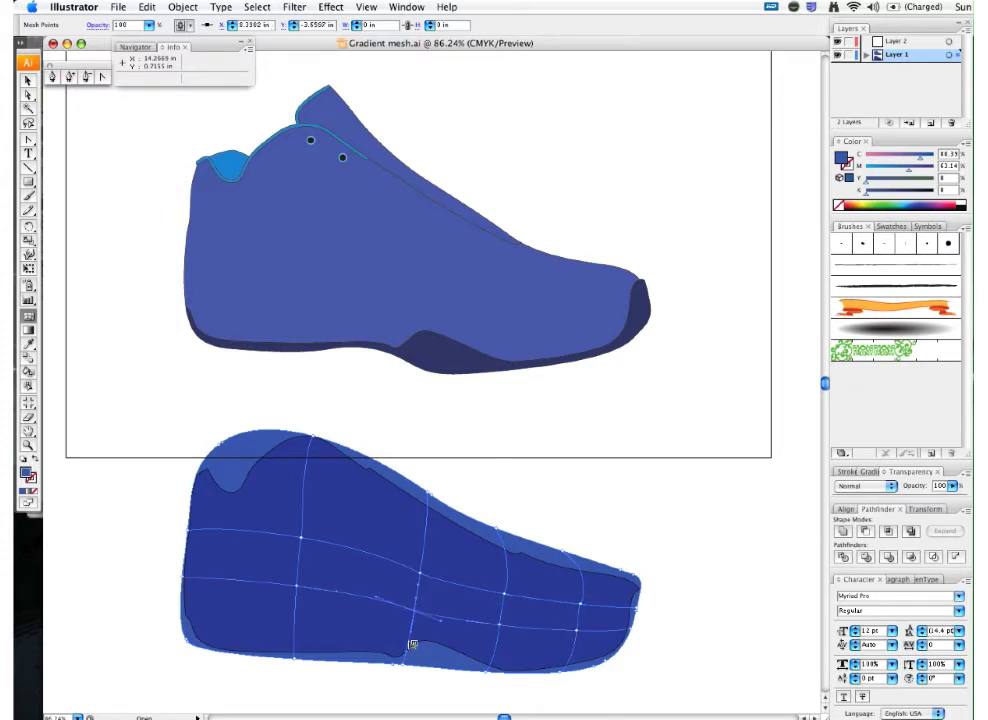
left_click(413, 645)
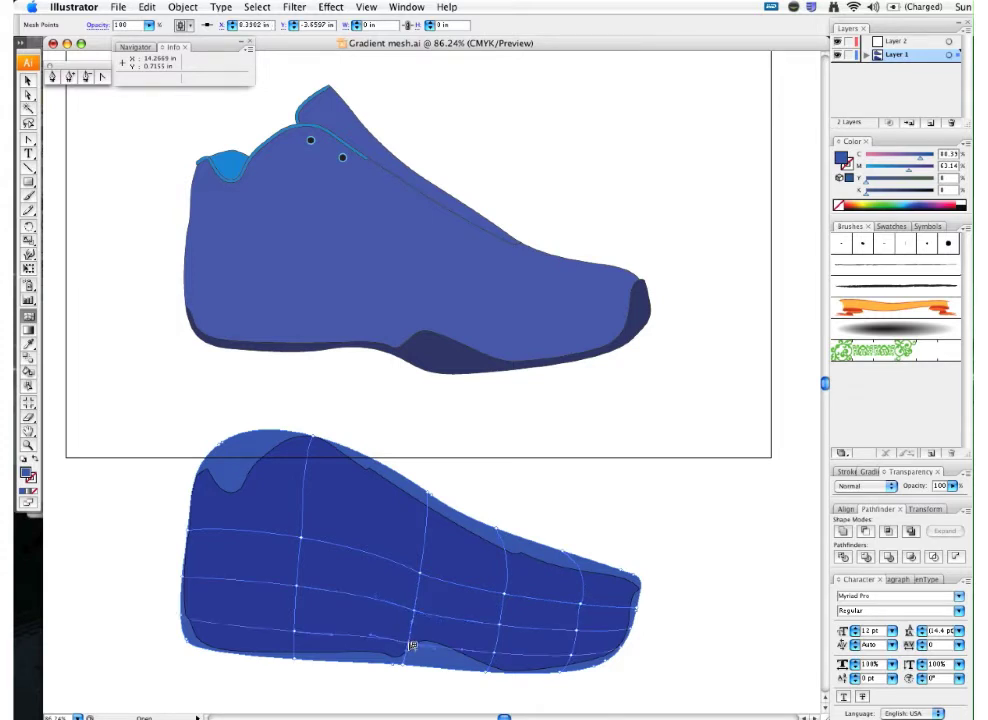
left_click(203, 579)
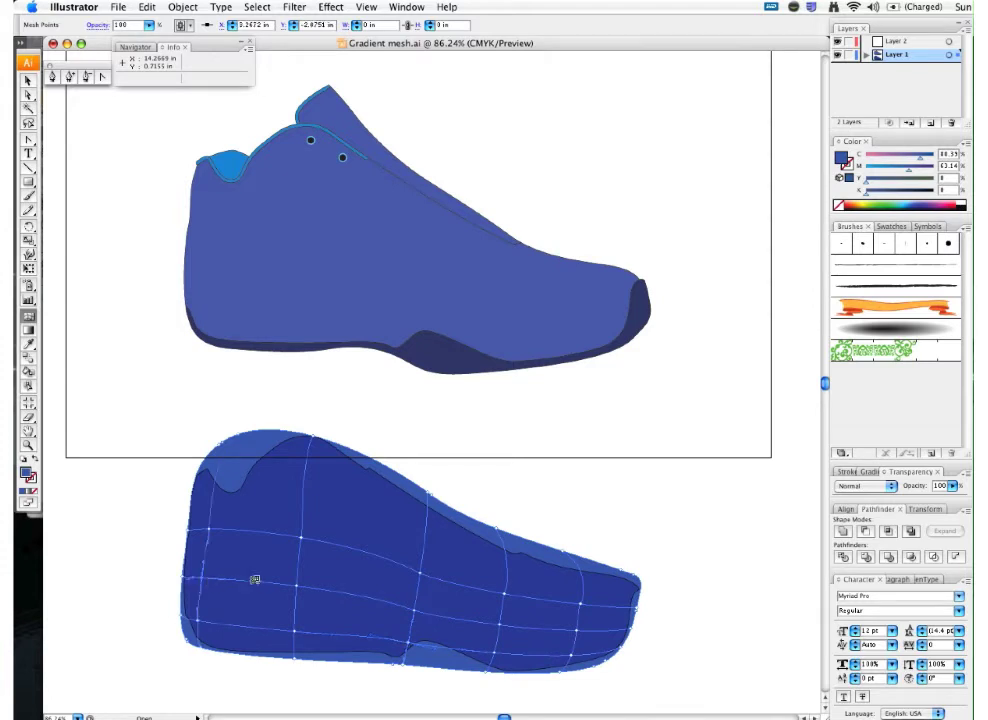
left_click(257, 533)
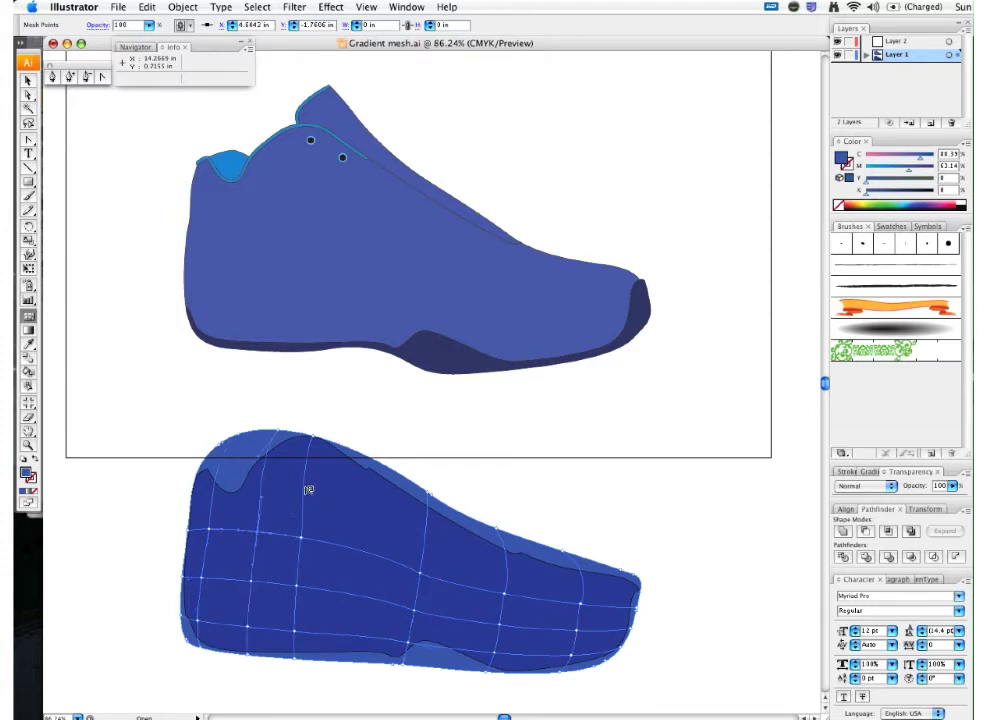
left_click(307, 499)
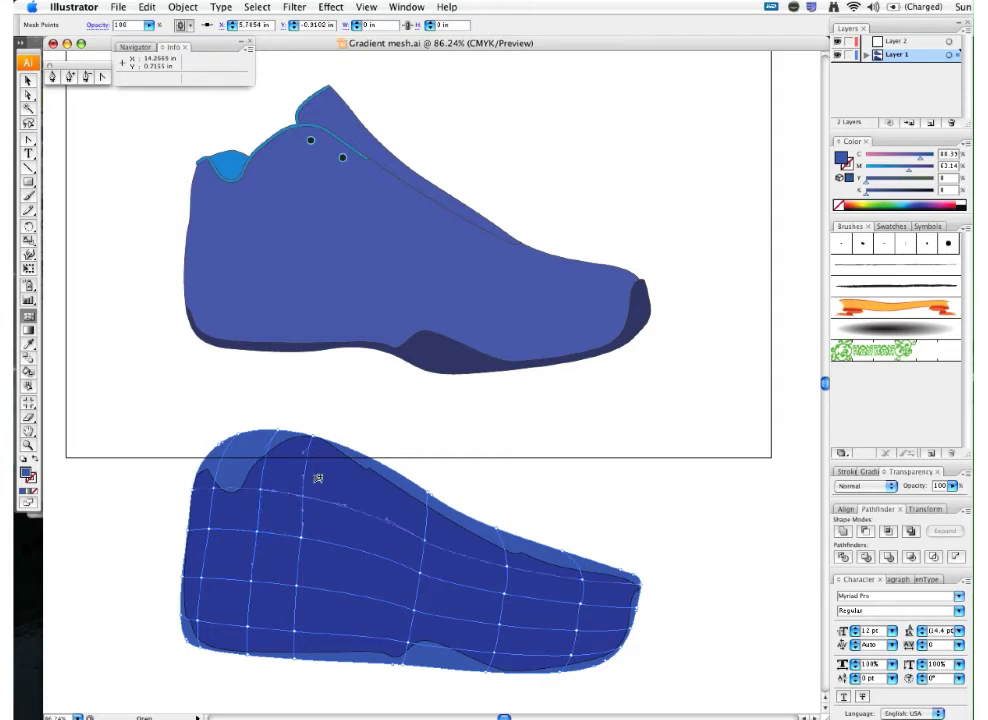
Step: Select the entire mesh object and fill it with dark grey at 80% K
left_click(29, 94)
left_click(492, 490)
left_click(421, 543)
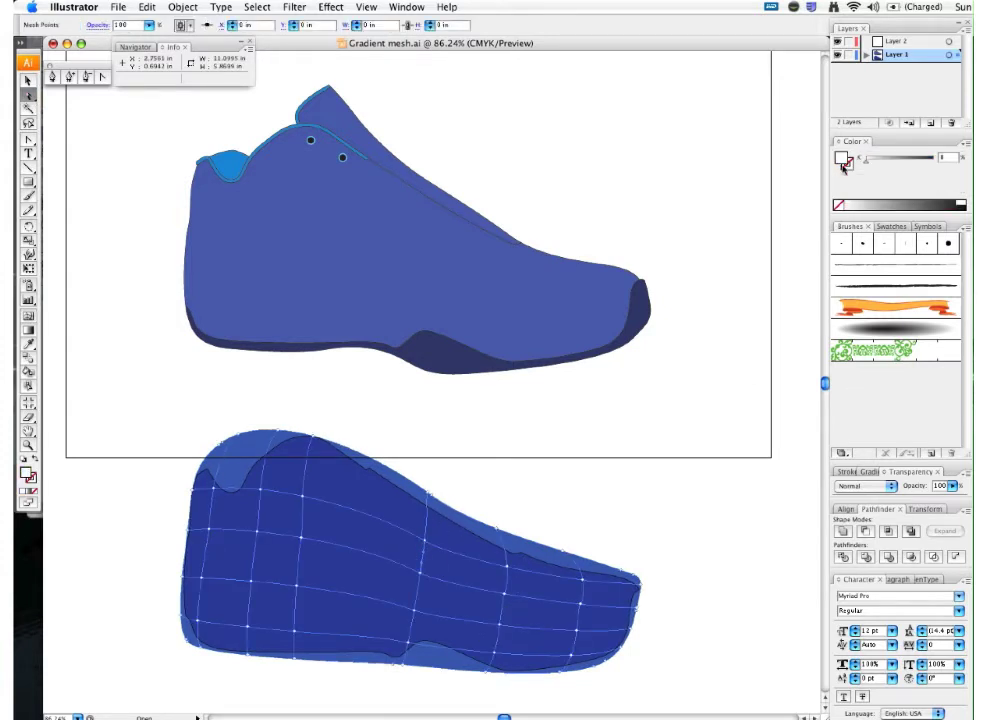
left_click(490, 435)
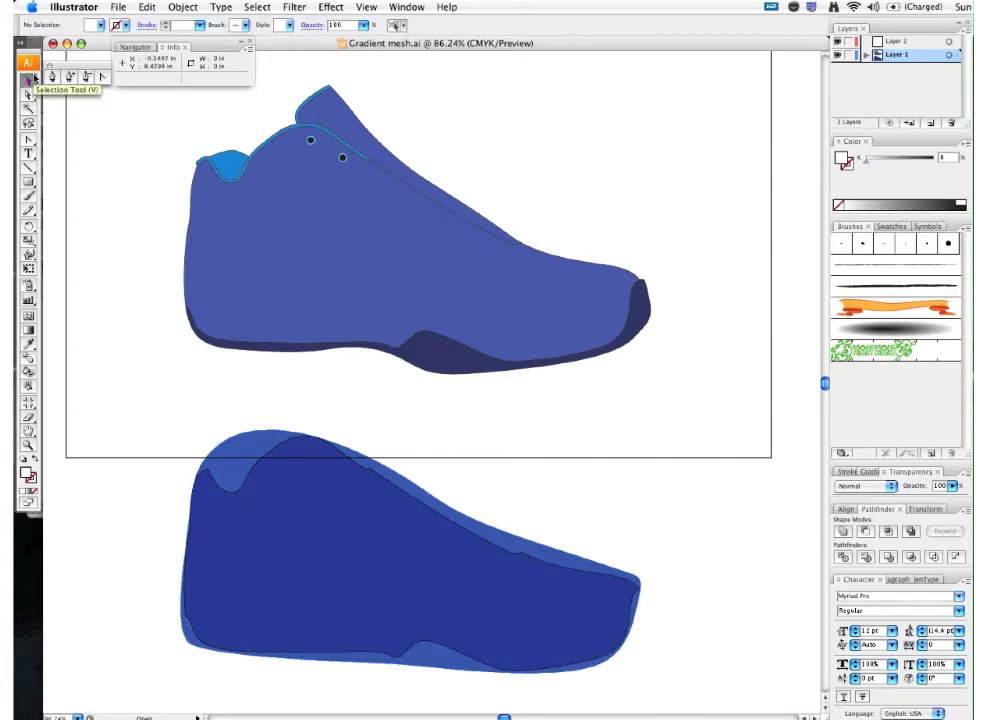
left_click(28, 80)
left_click(598, 568)
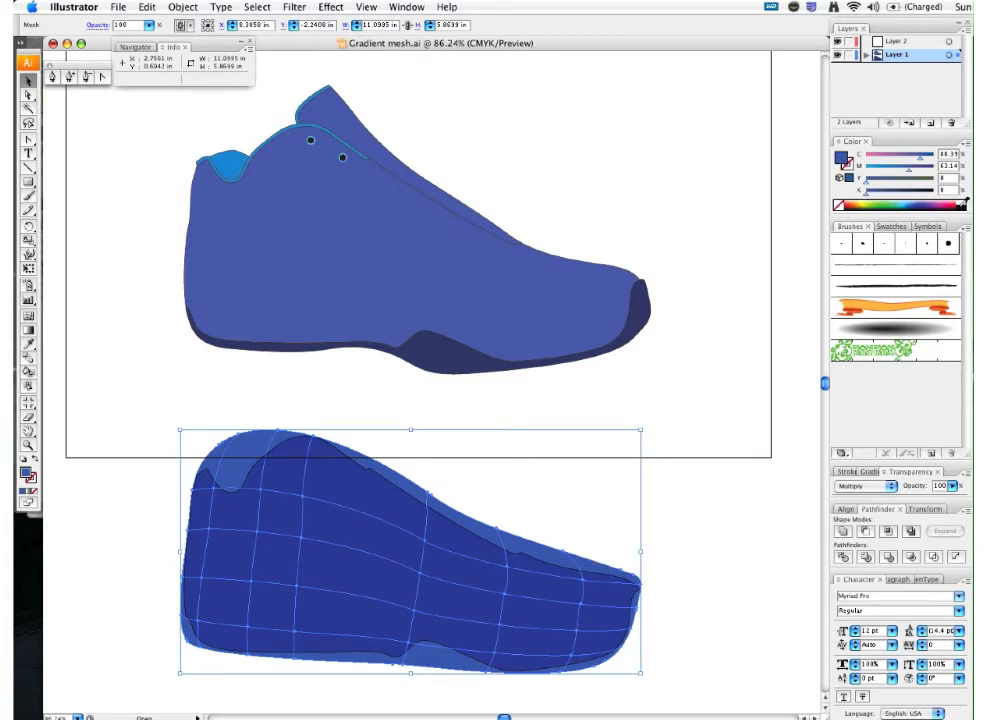
left_click(964, 202)
left_click_drag(927, 193, 924, 196)
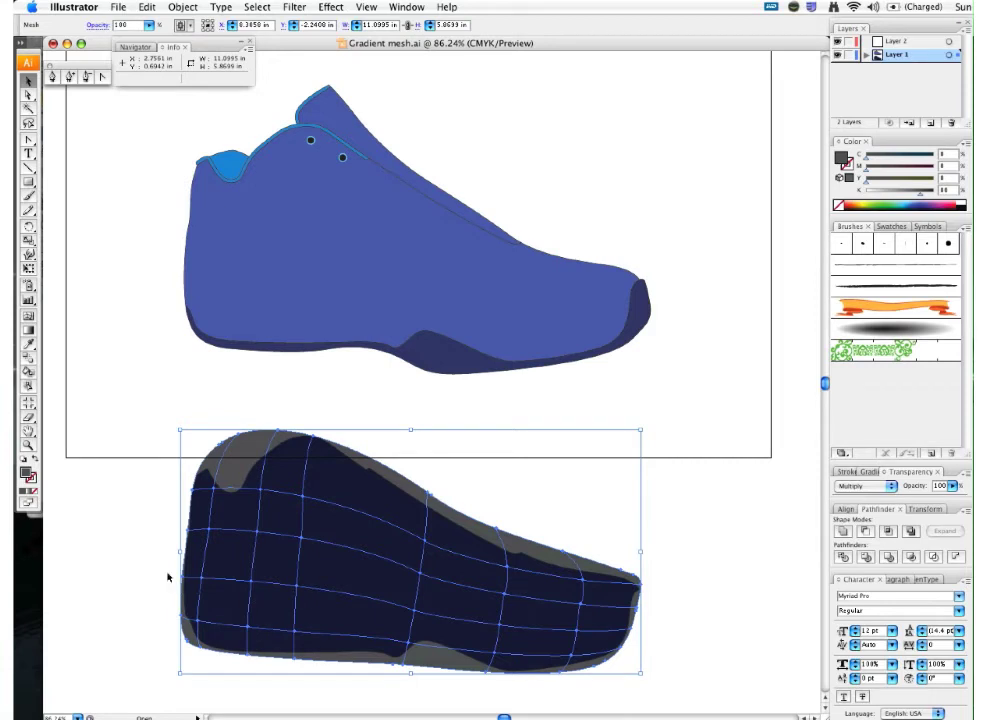
Step: Fill the interior mesh points along the lengthwise centre line with white to create a highlight from heel to toe
left_click(28, 95)
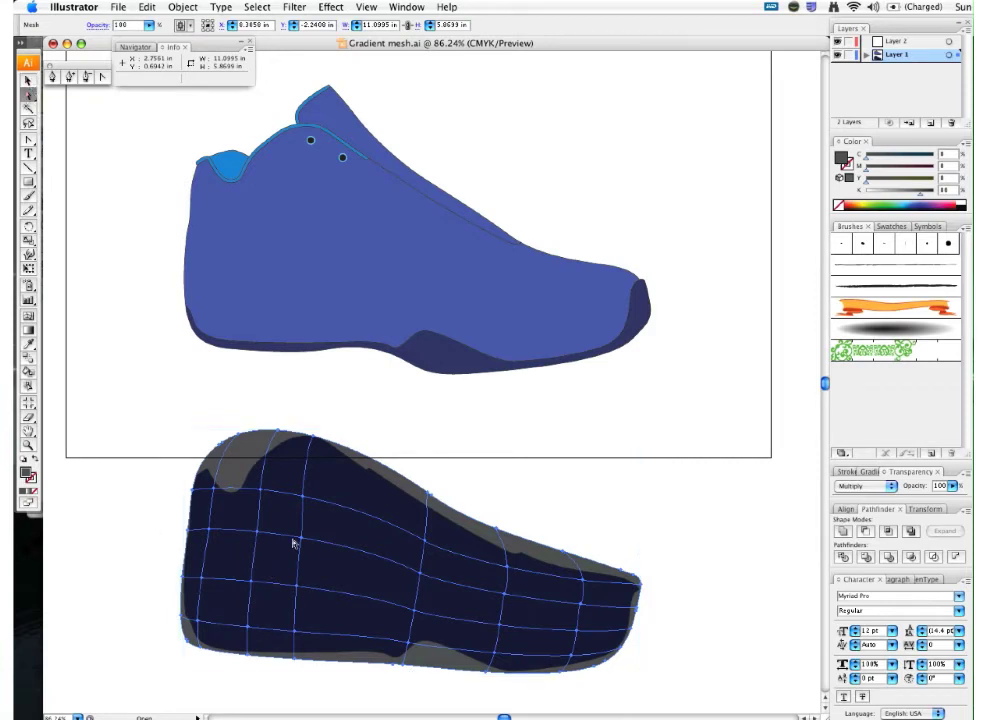
left_click(392, 447)
left_click(293, 545)
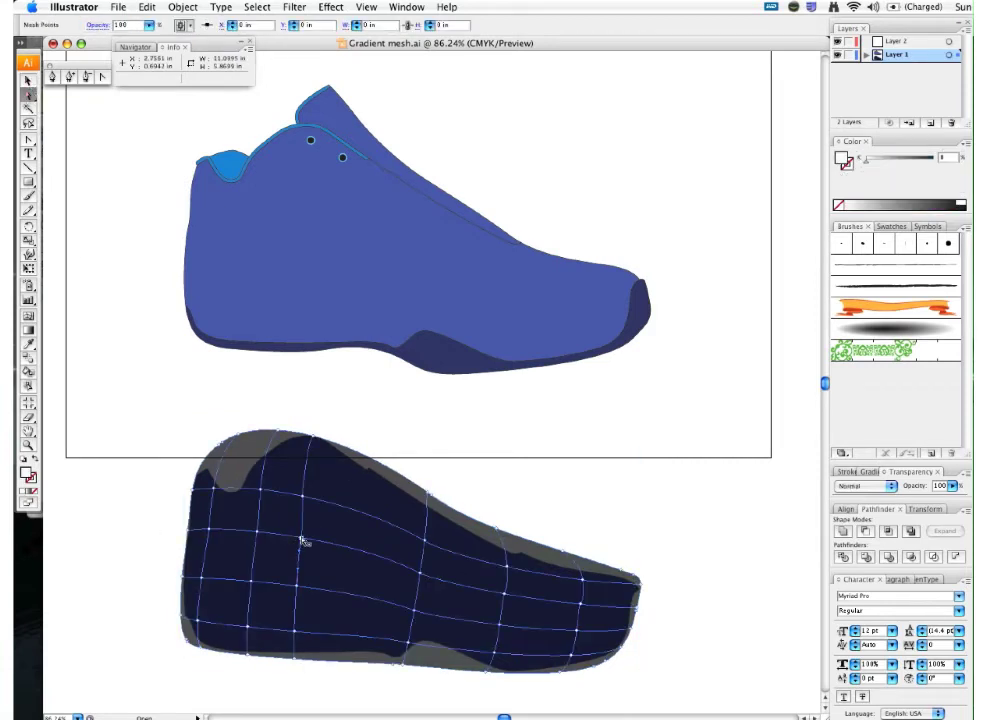
left_click(307, 534)
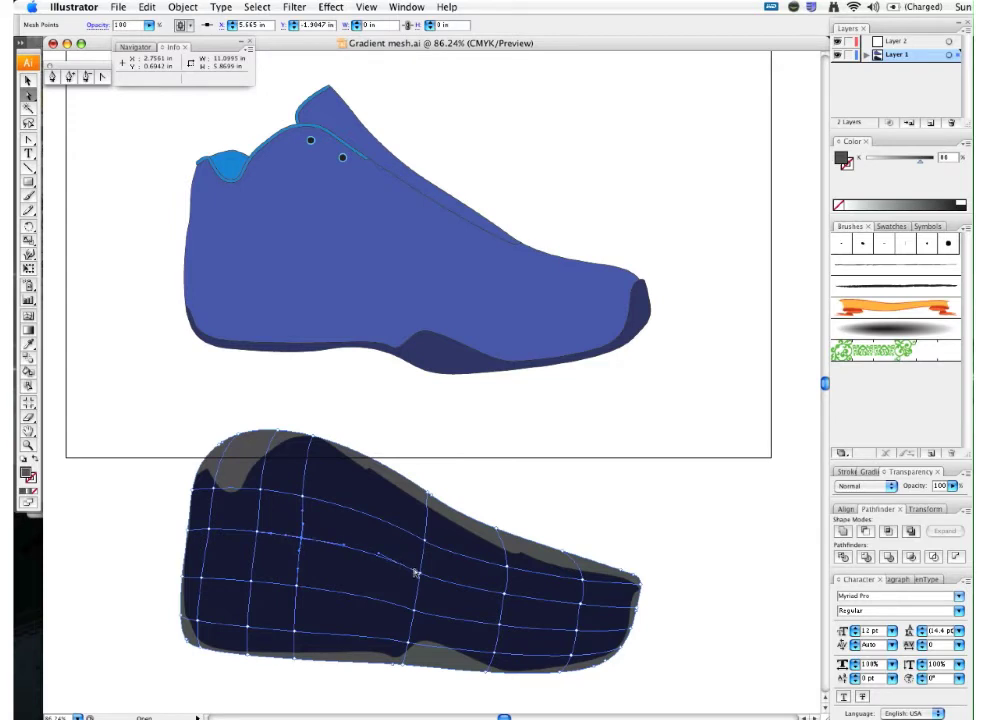
left_click(503, 594)
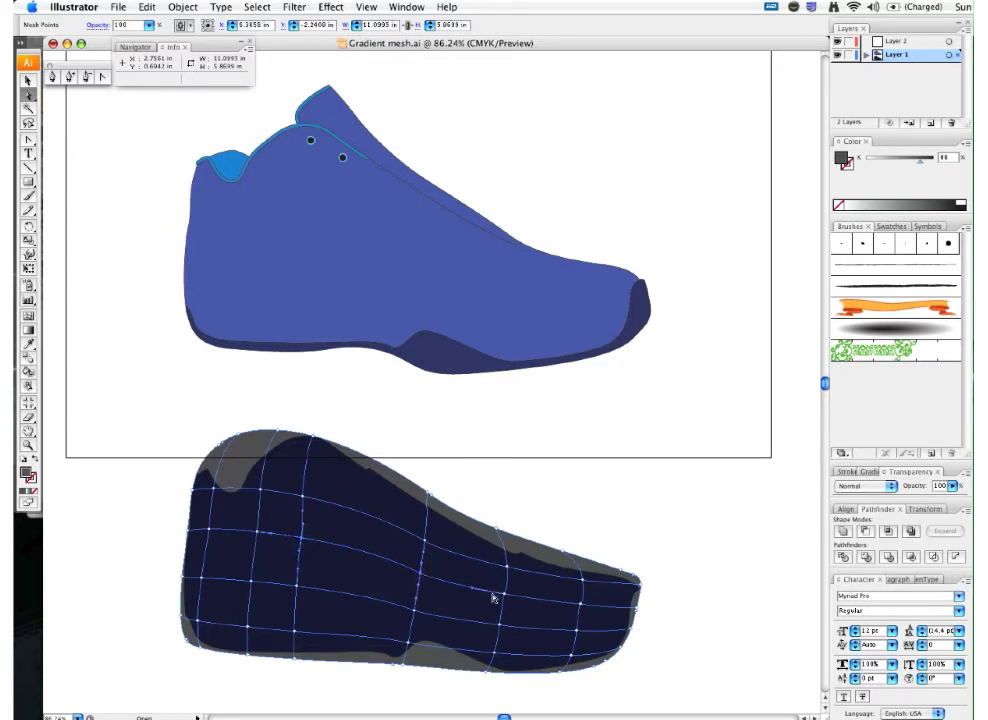
left_click(580, 603, "shift")
left_click(963, 199)
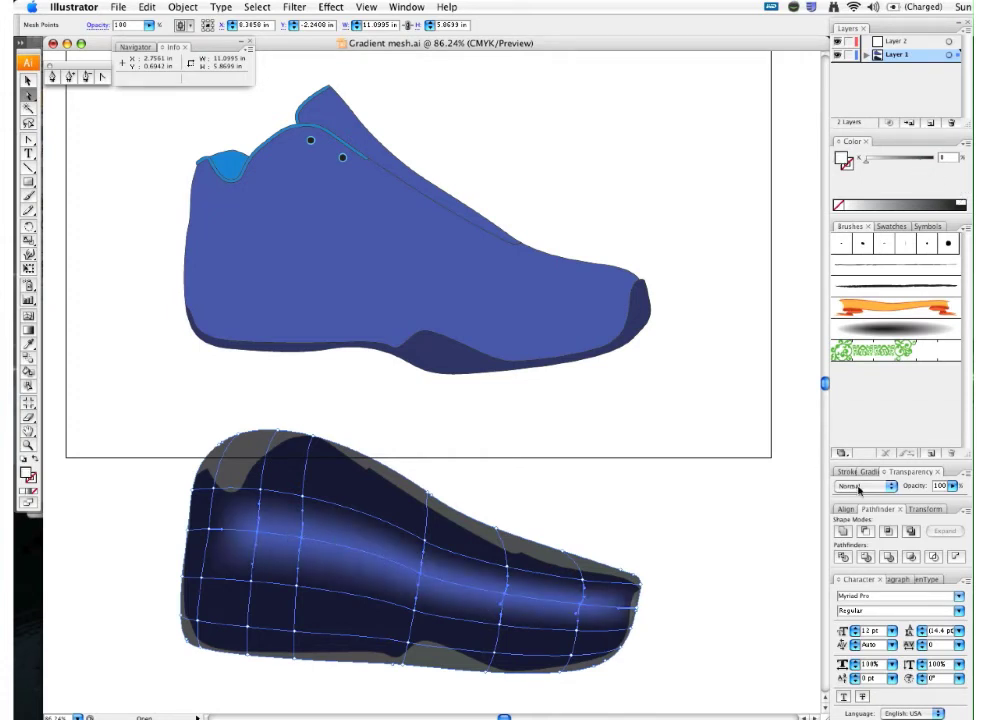
left_click(858, 488)
left_click(858, 490)
Step: Lighten the interior mesh points on the line just below the highlight to a mid grey of about 45% K
left_click(296, 587)
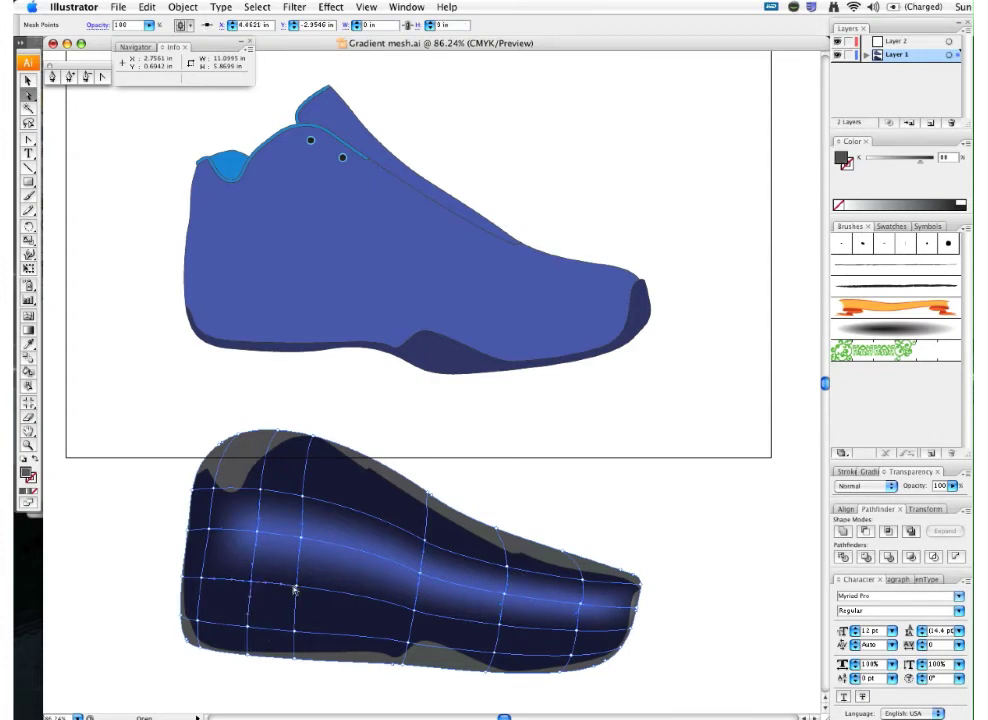
left_click(296, 587, "shift")
left_click(414, 610, "shift")
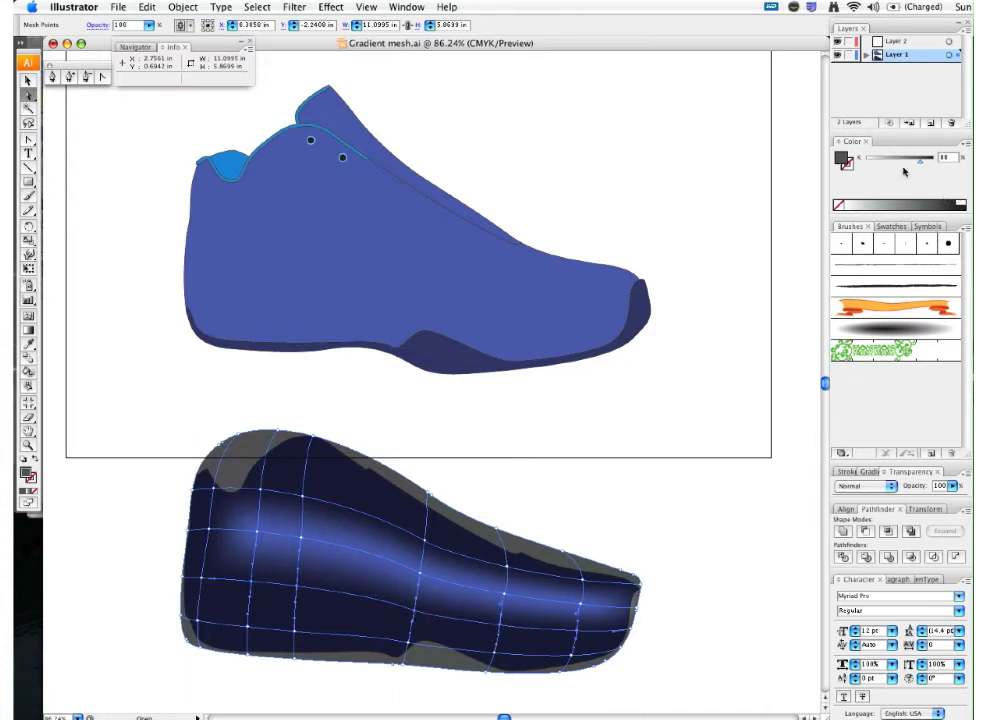
left_click(900, 160)
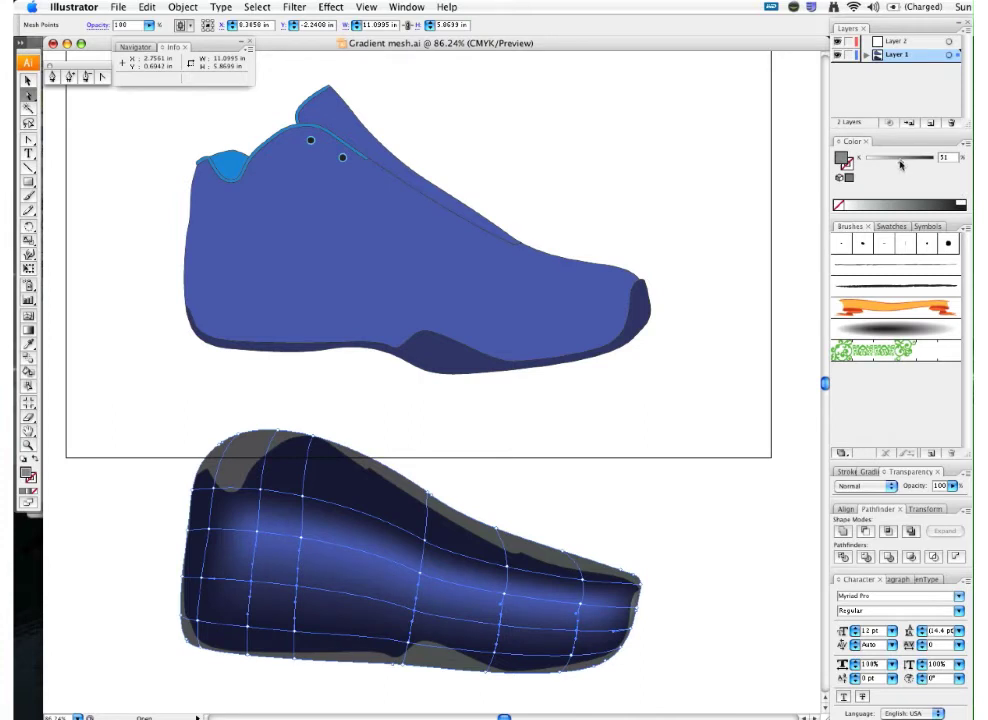
left_click_drag(900, 165, 897, 165)
Step: Darken the mesh points along the bottom edge between heel and arch to 100% K, then deselect the mesh
left_click(297, 660)
left_click(404, 669)
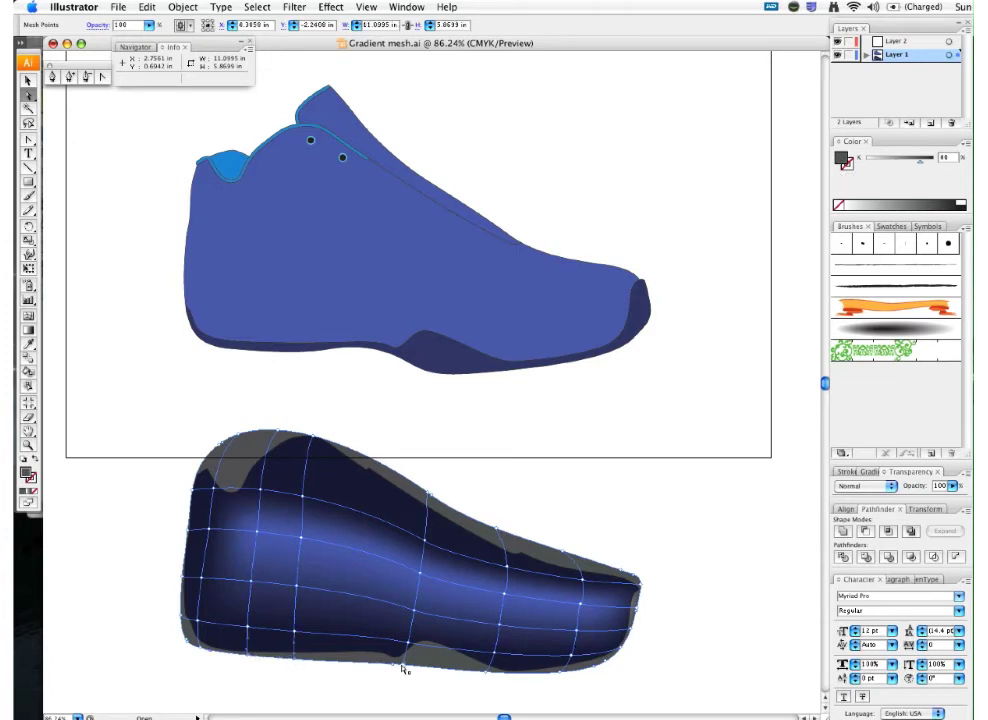
left_click(961, 202)
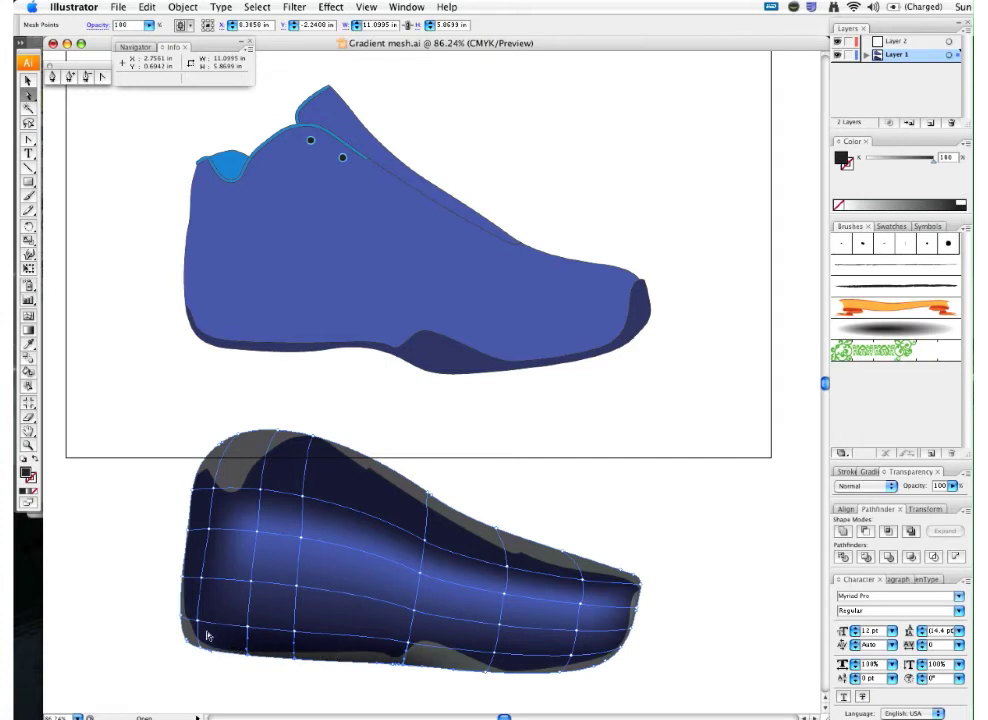
key("super+z")
left_click(170, 649)
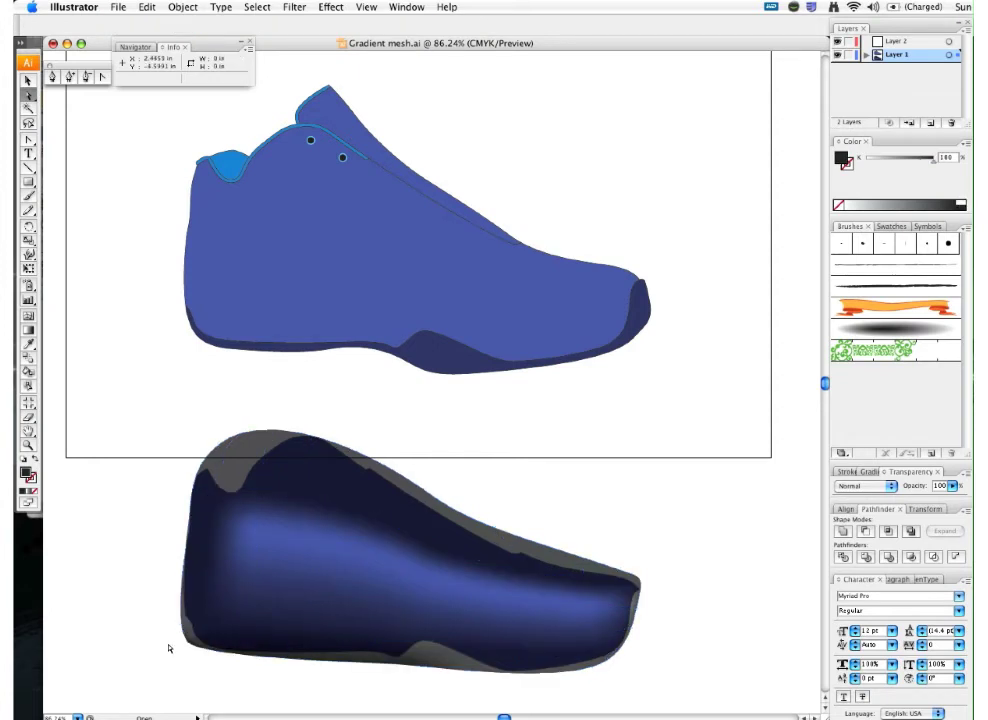
Step: Try darkening the mesh points along the lower heel edge to 100% K
left_click(183, 621)
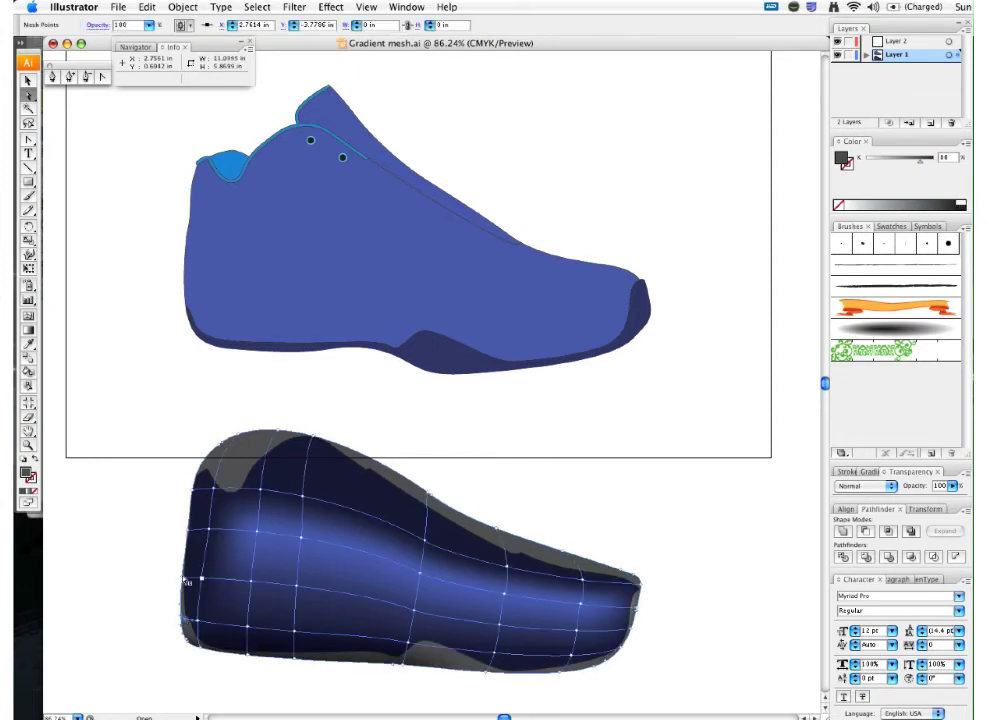
left_click(186, 580)
left_click(960, 203)
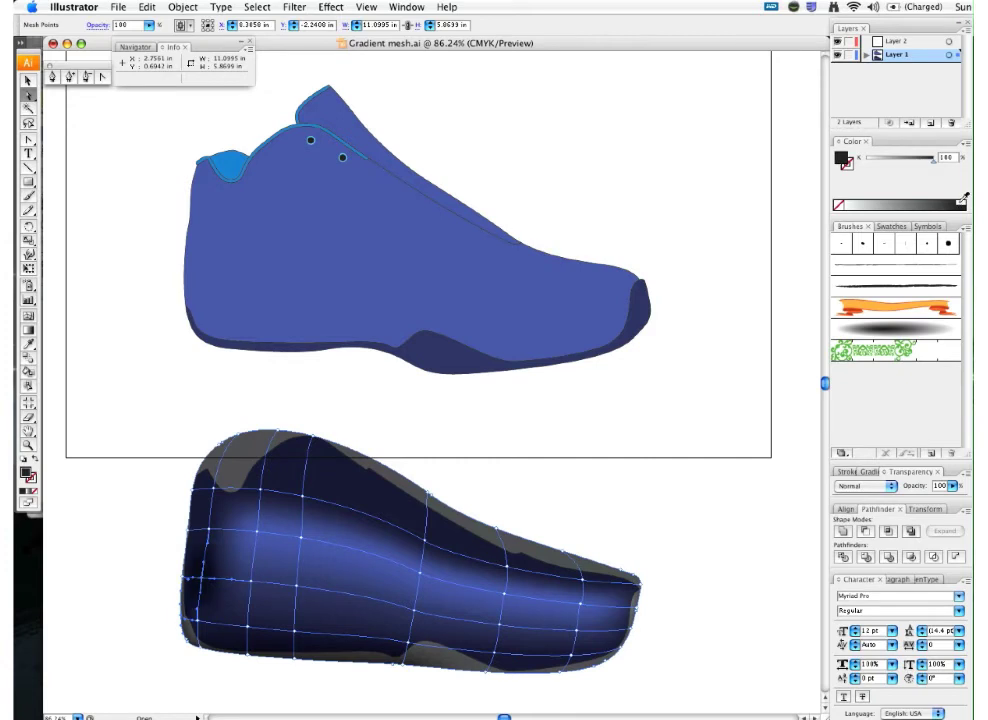
left_click(155, 620)
left_click(187, 603)
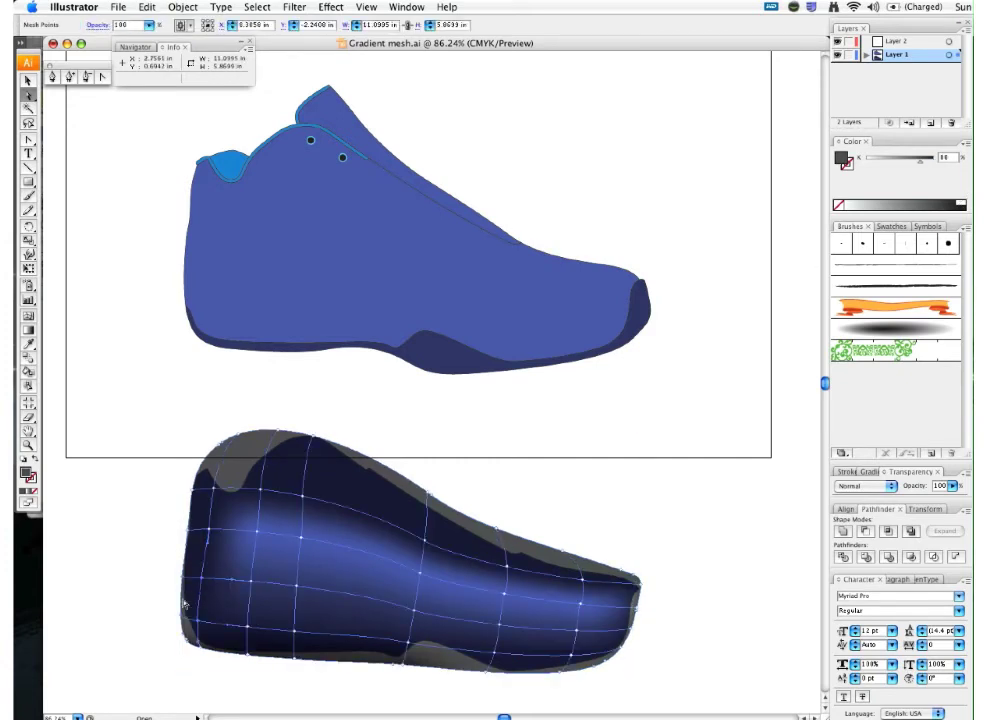
Step: Nudge the heel-area mesh points on the highlight line and the line below it slightly downward to smooth the curves
left_click(257, 531)
key("super+space")
left_click_drag(161, 404, 675, 664)
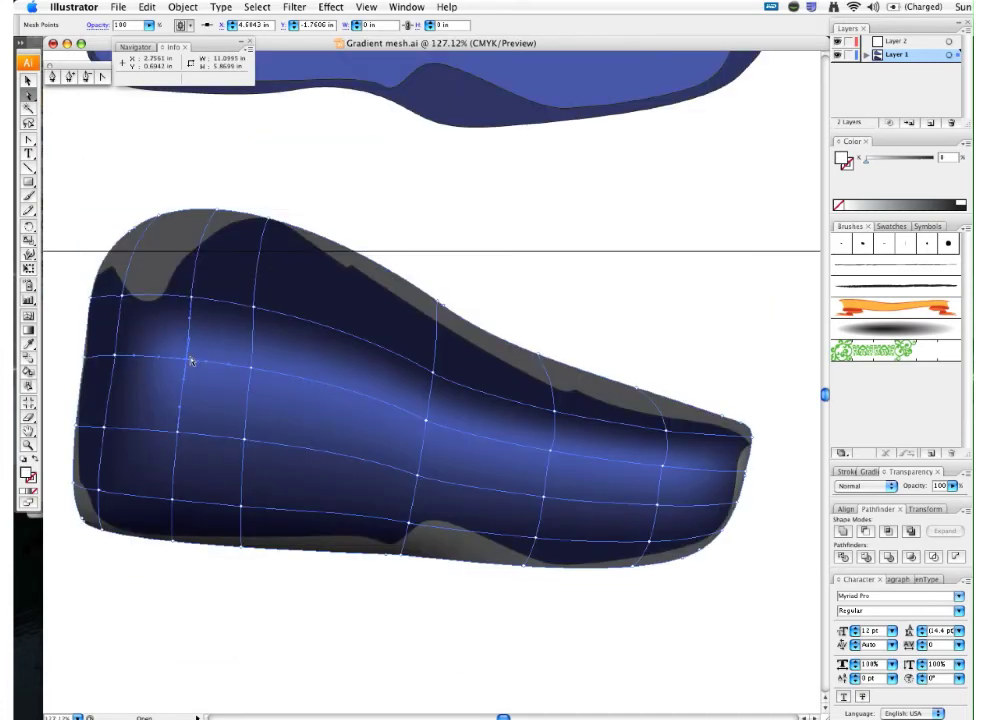
mouse_move(188, 361)
left_mouse_down()
mouse_move(206, 371)
mouse_move(154, 376)
mouse_move(170, 364)
mouse_move(184, 370)
left_mouse_up()
left_click_drag(180, 432, 126, 435)
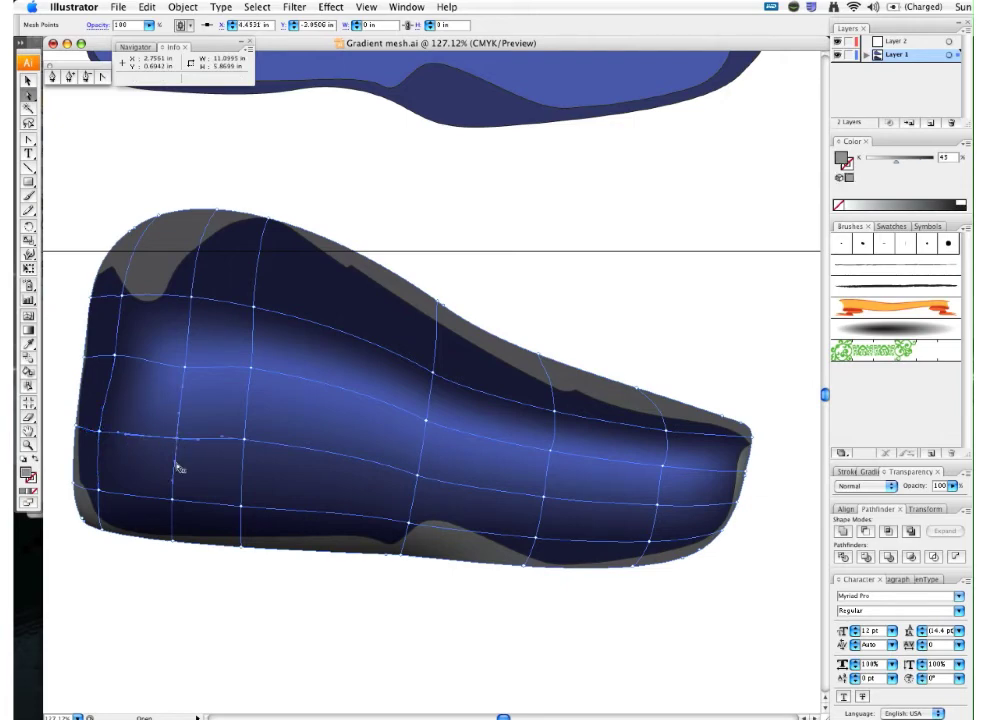
left_click_drag(165, 470, 174, 477)
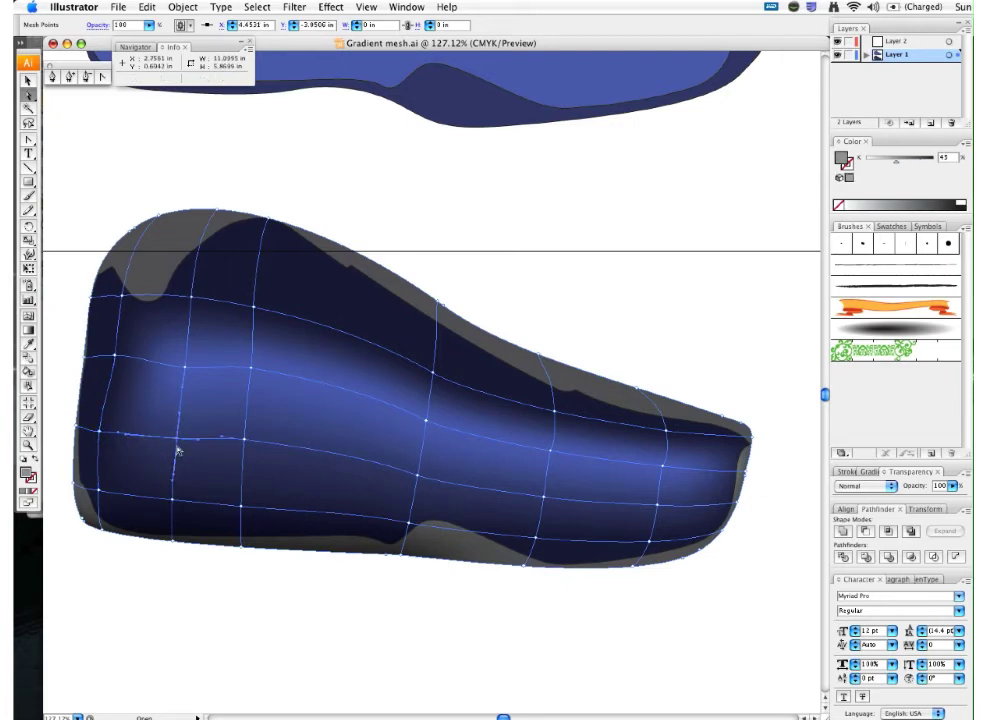
Step: Reshape the midfoot mesh column, shifting the point below the highlight toward the heel and the two upper points toward the toe
left_click(243, 466)
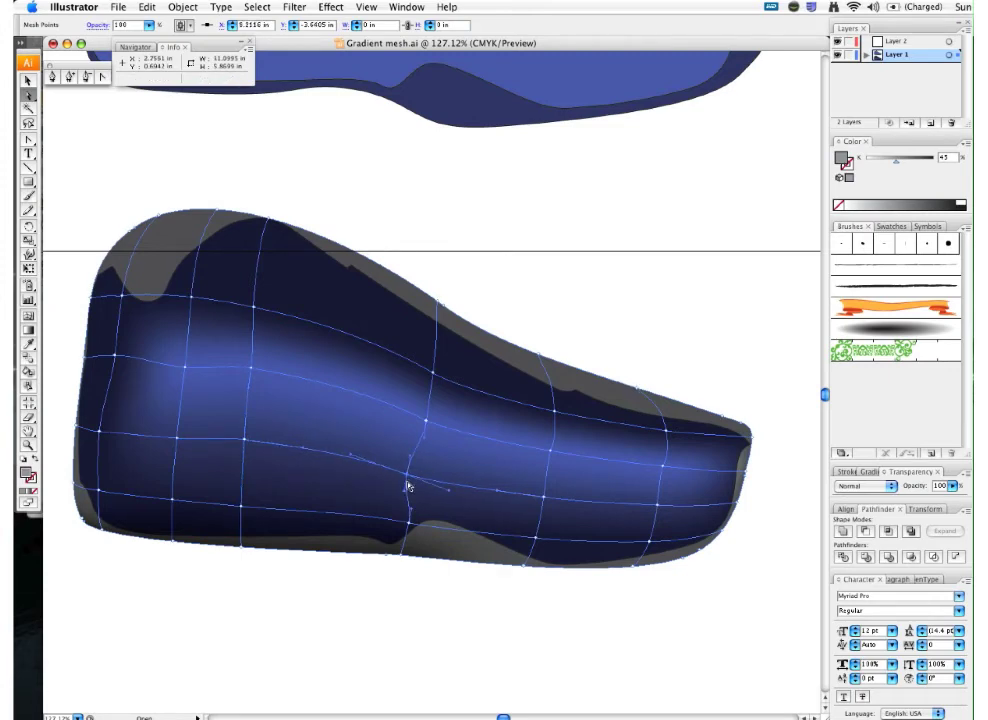
left_click_drag(418, 479, 422, 458)
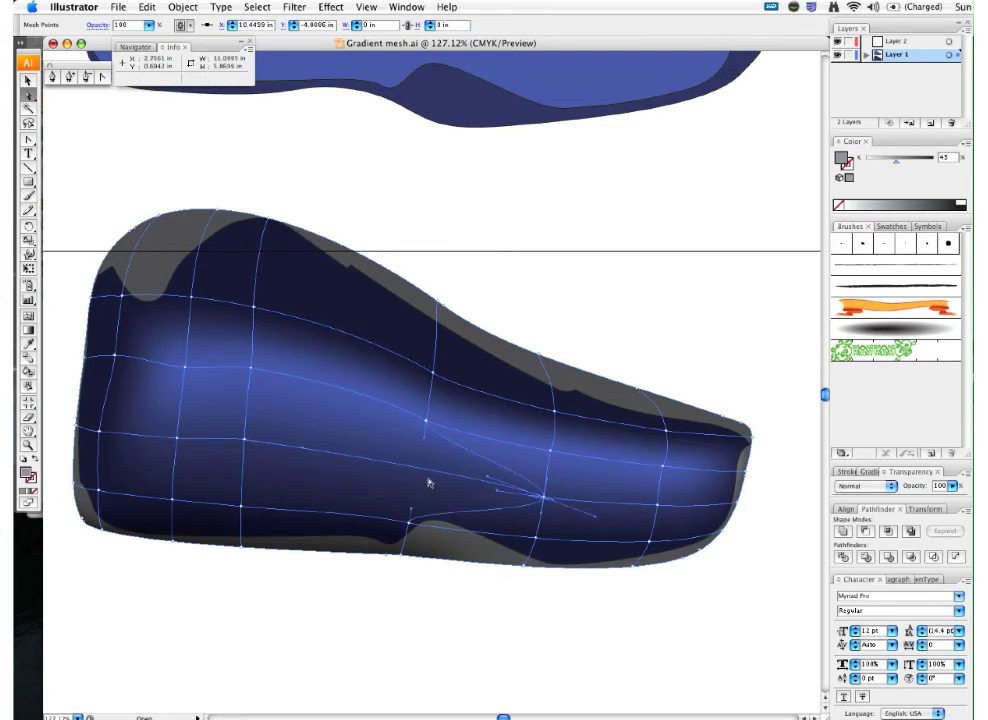
left_click(430, 476)
left_click(427, 422)
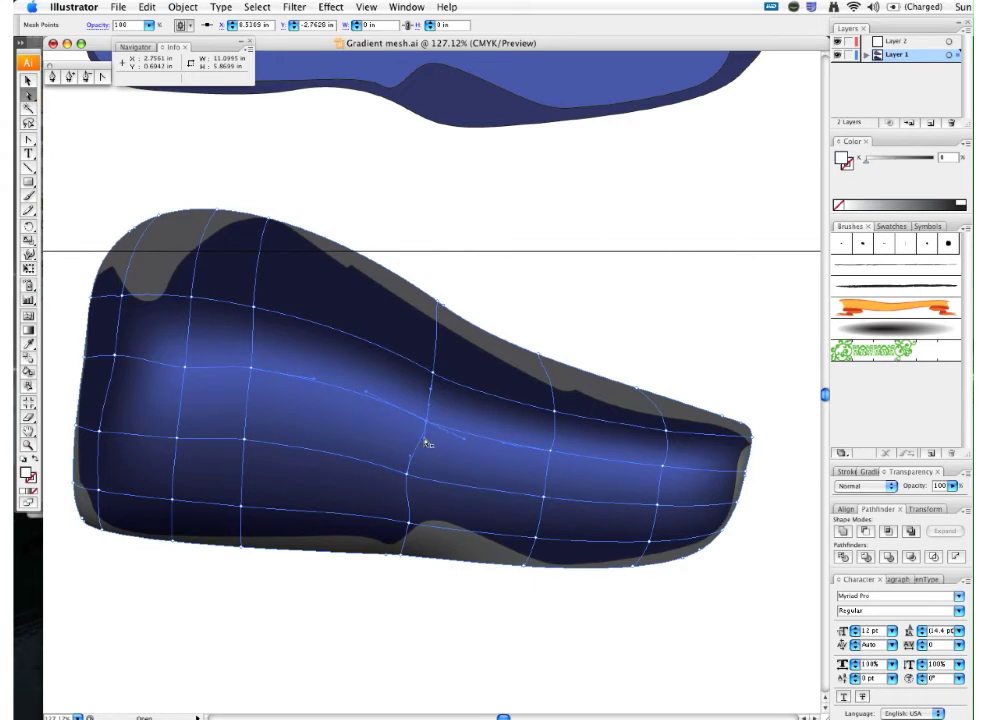
left_click_drag(425, 439, 418, 441)
left_click_drag(433, 373, 468, 321)
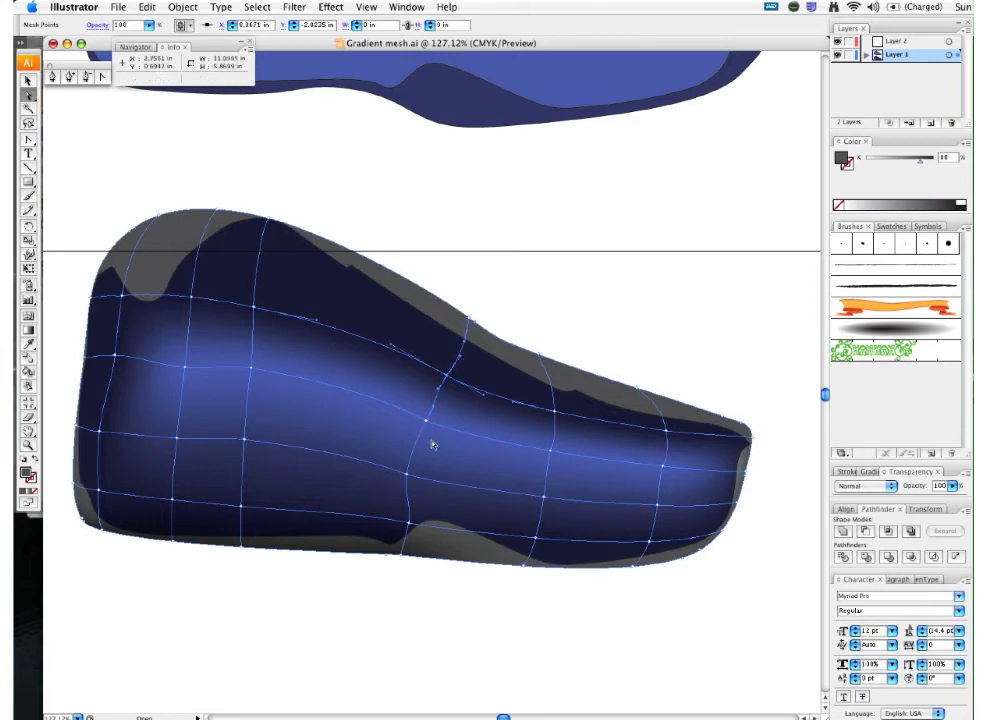
Step: Curve the lower end of the midfoot mesh column by moving its bottom-edge point toward the toe
left_click(410, 526)
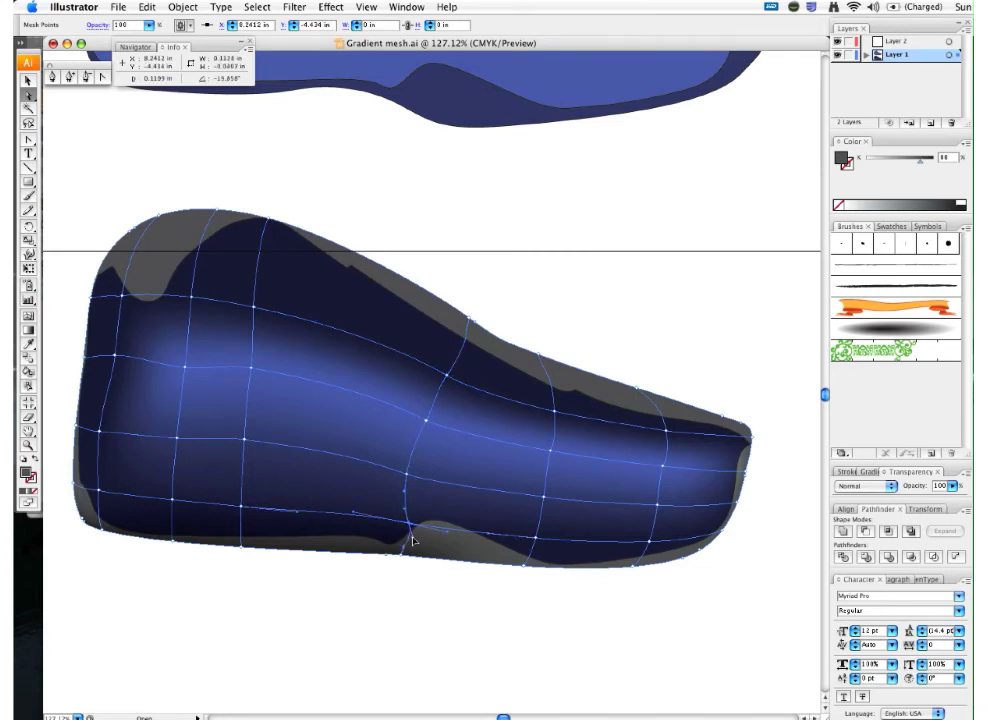
left_click(401, 552)
left_click_drag(401, 556, 426, 551)
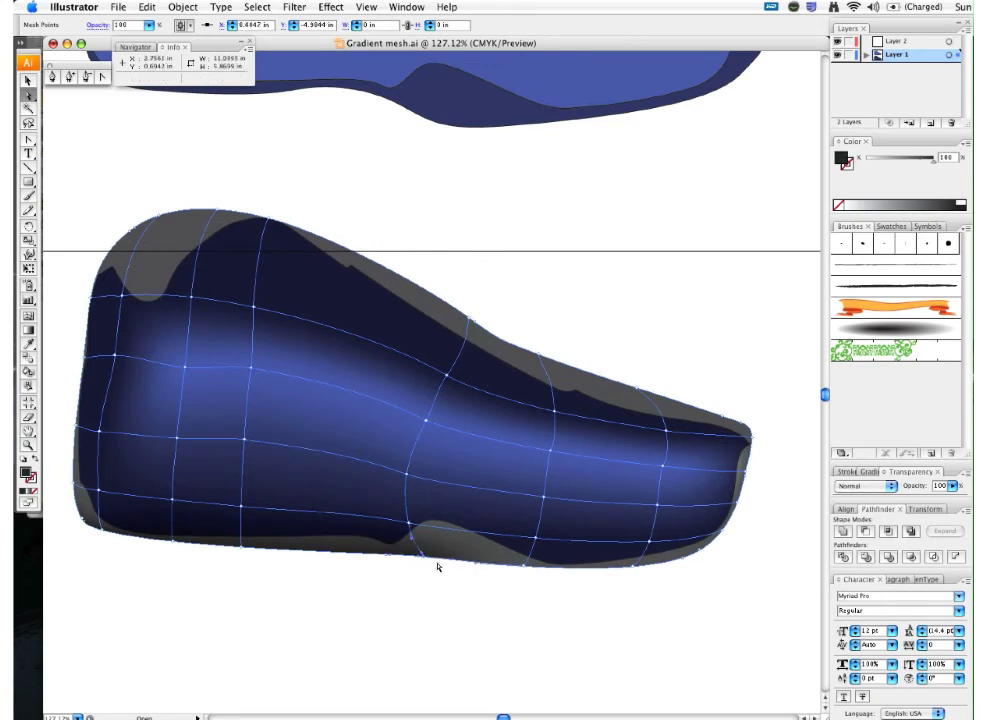
Step: Lower the two forefoot mesh points on the white highlight line so the highlight dips toward the toe
left_click(556, 412)
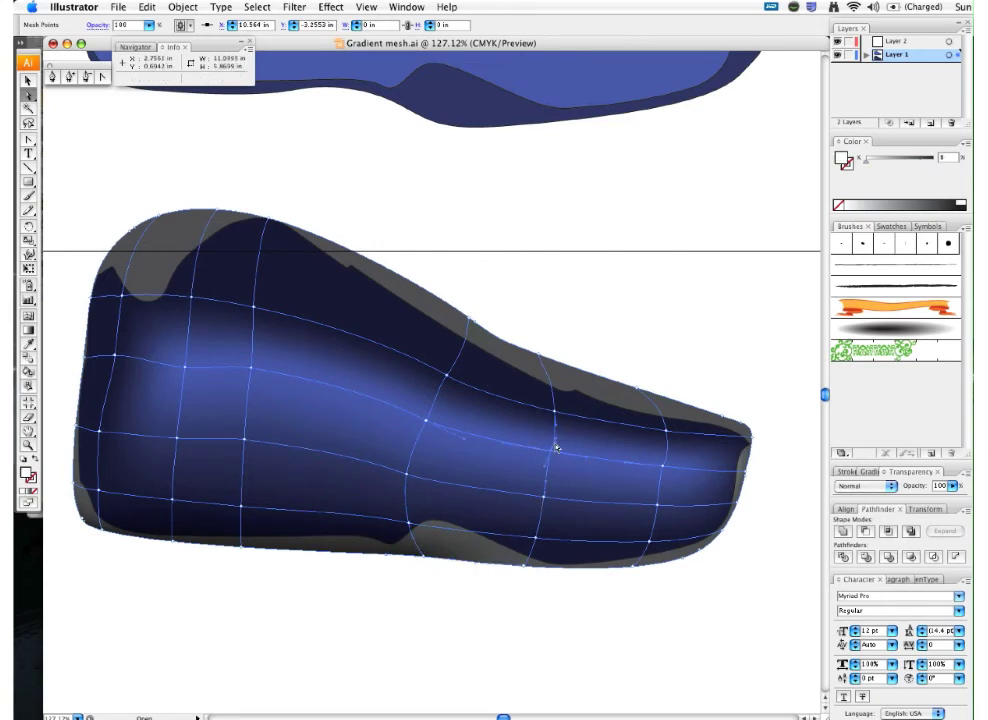
left_click_drag(556, 447, 546, 467)
mouse_move(666, 469)
left_mouse_down()
mouse_move(654, 486)
mouse_move(690, 482)
mouse_move(680, 482)
left_mouse_up()
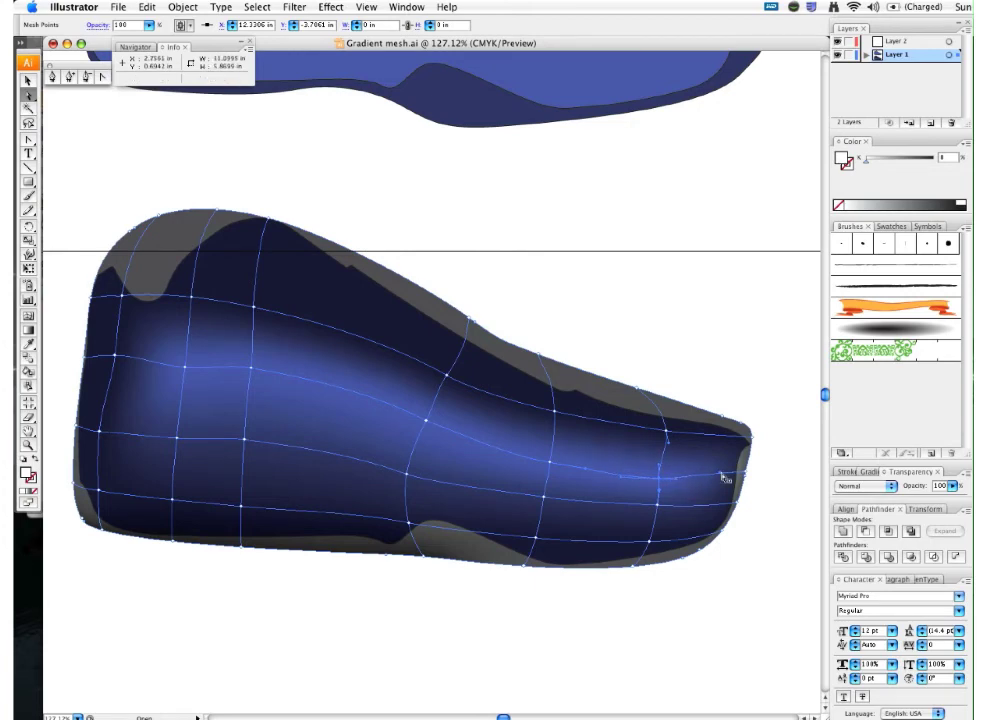
Step: Darken the toe-edge mesh point at the end of the highlight line to 100% K and smooth its direction handles
left_click(751, 471)
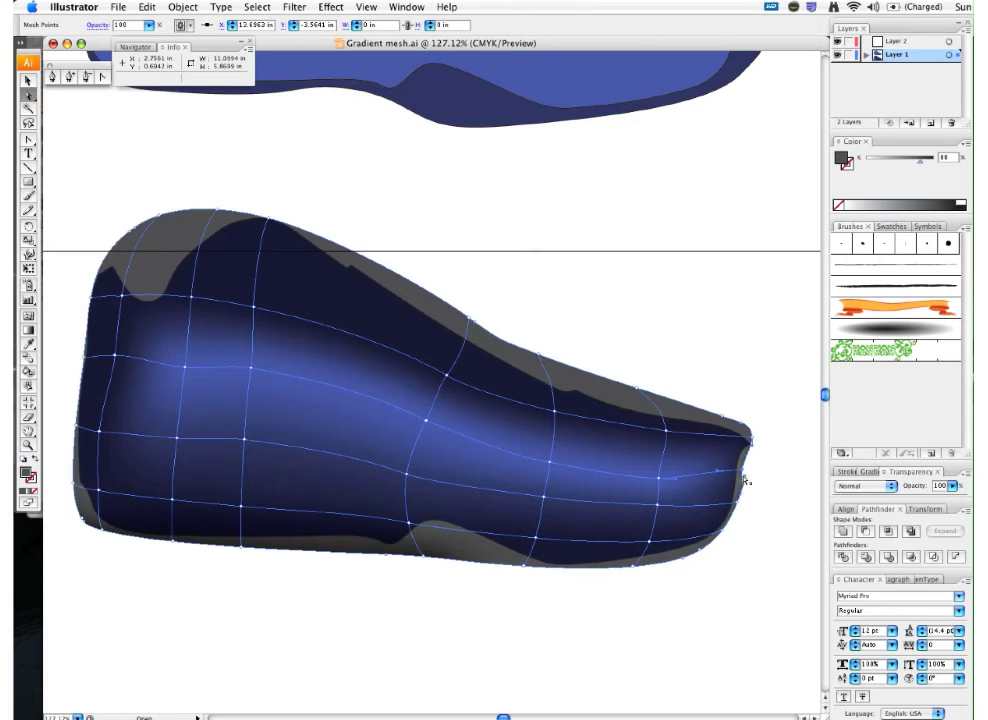
left_click(743, 478, "shift")
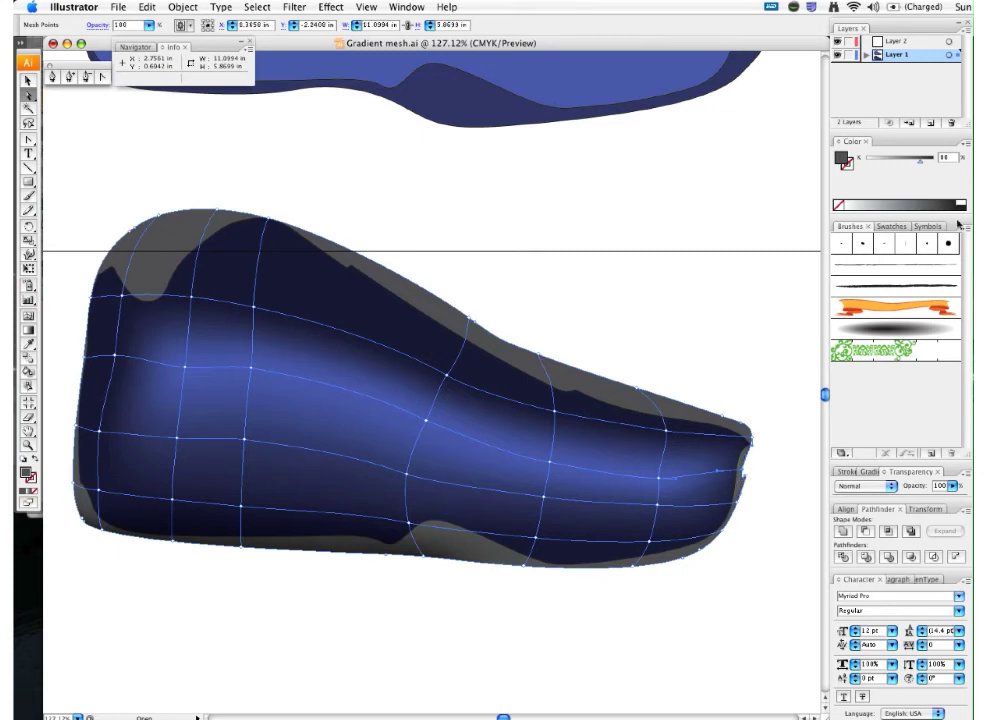
left_click(745, 481)
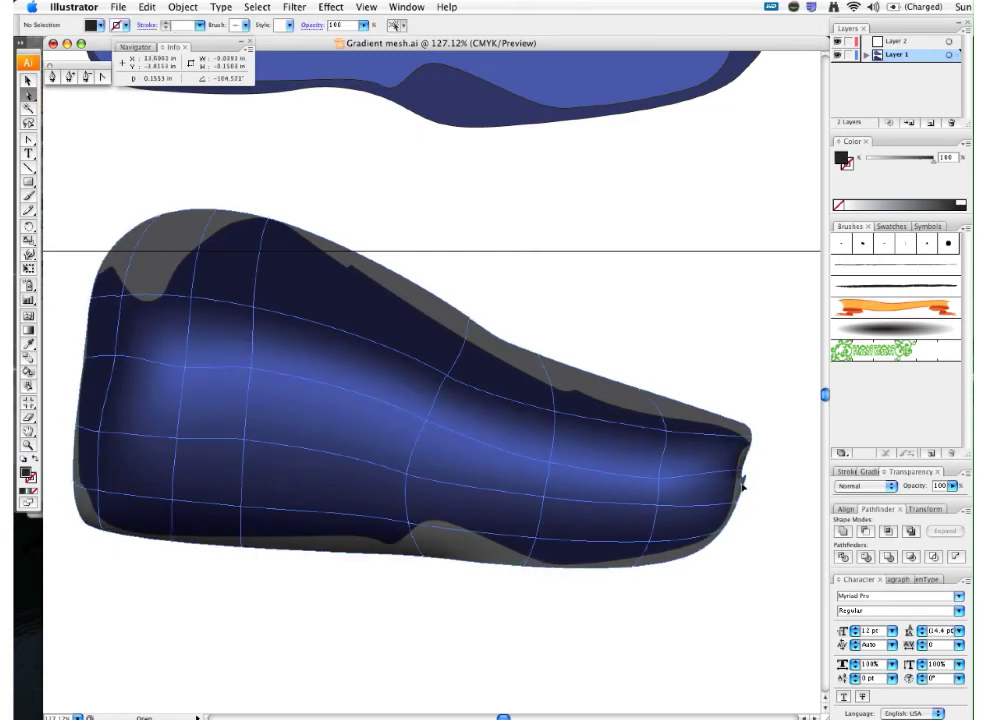
left_click(741, 490)
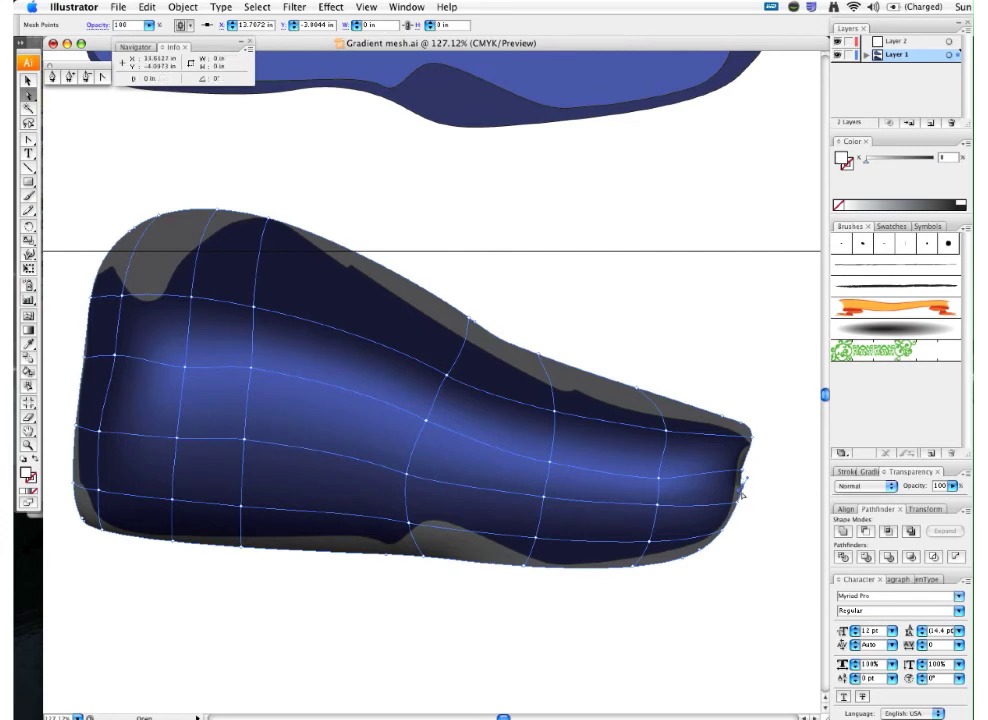
left_click_drag(749, 482, 745, 483)
key("super+shift+a")
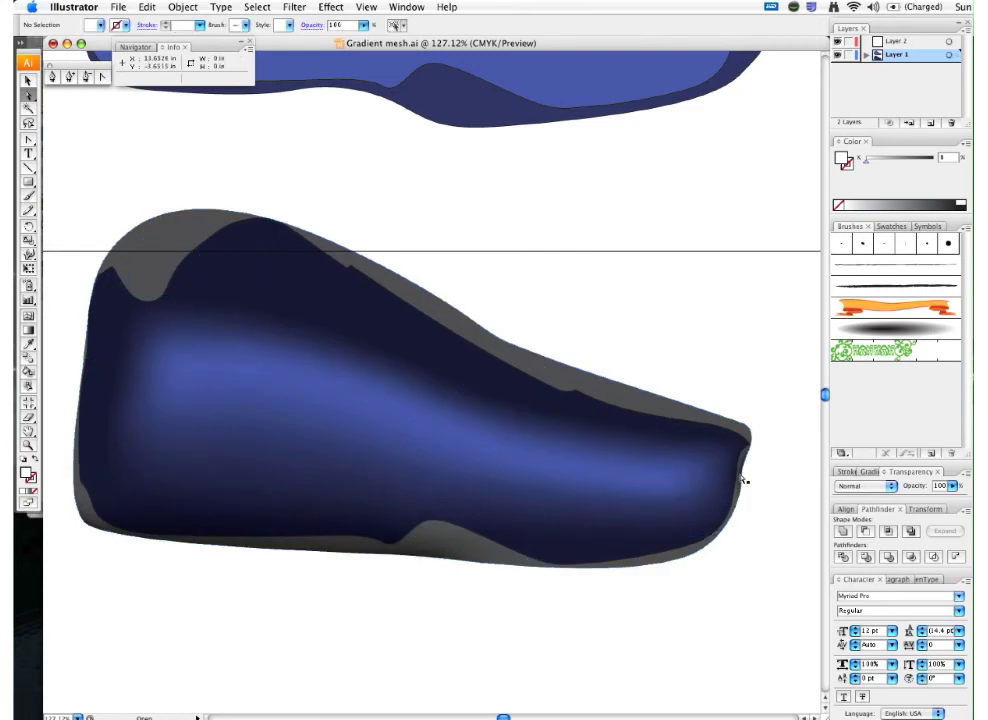
left_click(743, 481)
left_click_drag(723, 474, 703, 477)
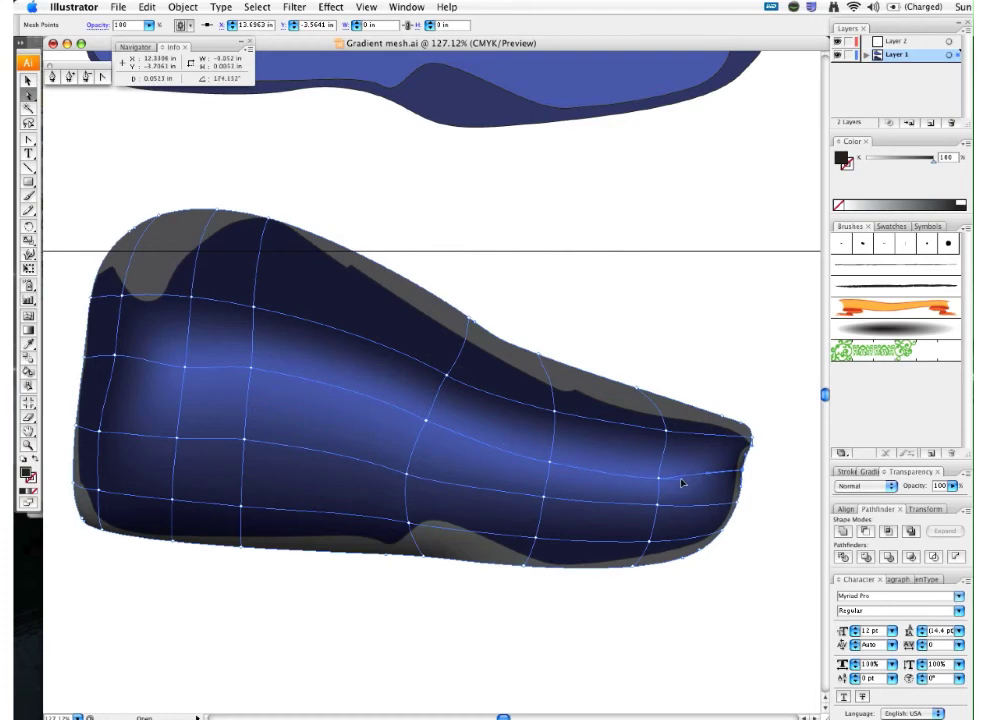
Step: Lower the two forefoot mesh points on the line just above the highlight, then deselect the mesh
left_click_drag(665, 430, 561, 412)
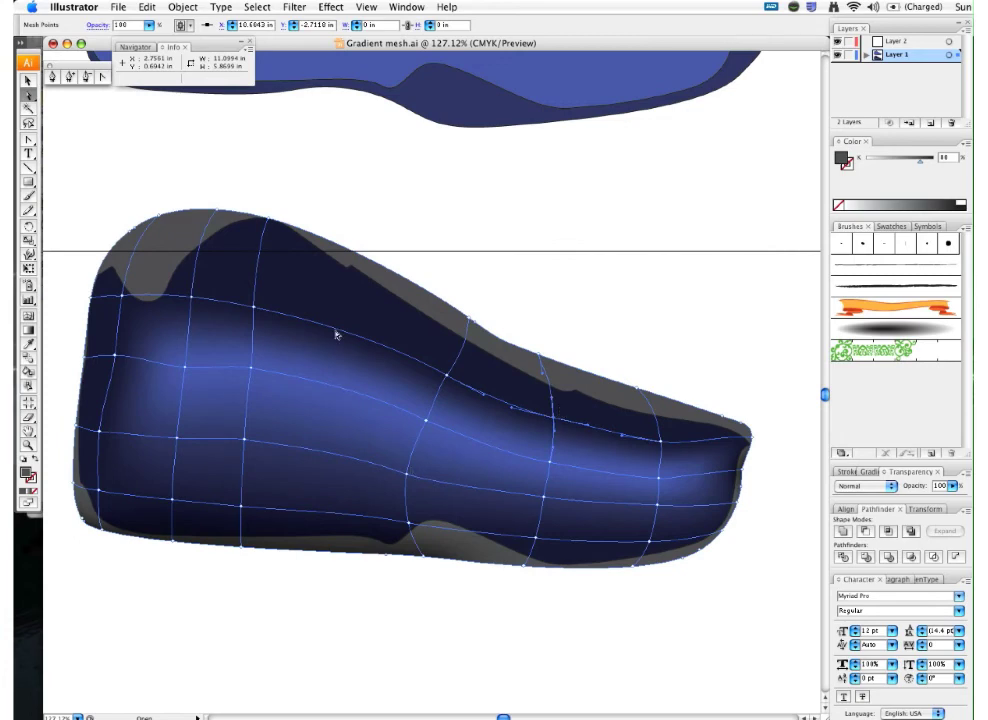
left_click(50, 350)
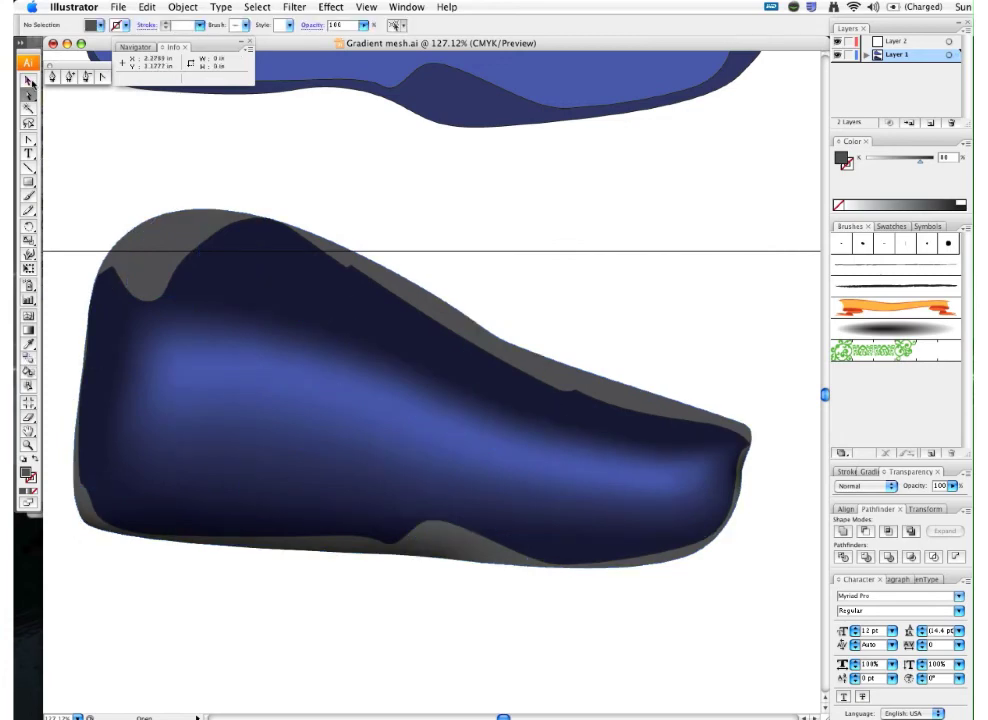
Step: Add a mesh point just below the highlight between heel and midfoot, creating a new mesh row and column, then deselect
left_click(28, 79)
left_click(141, 236)
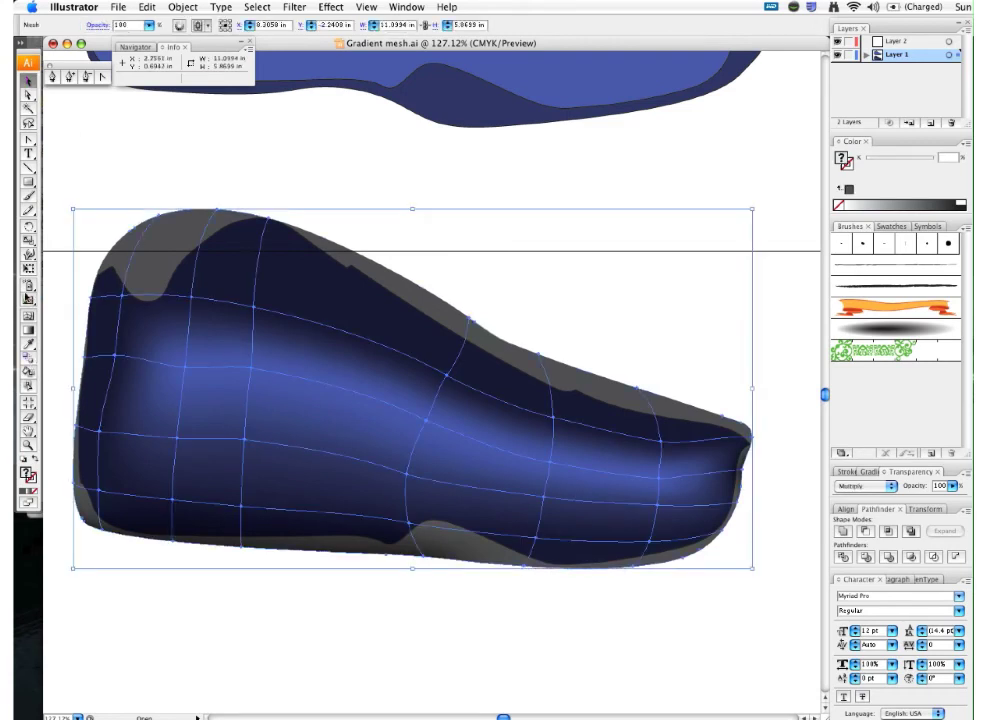
left_click(29, 316)
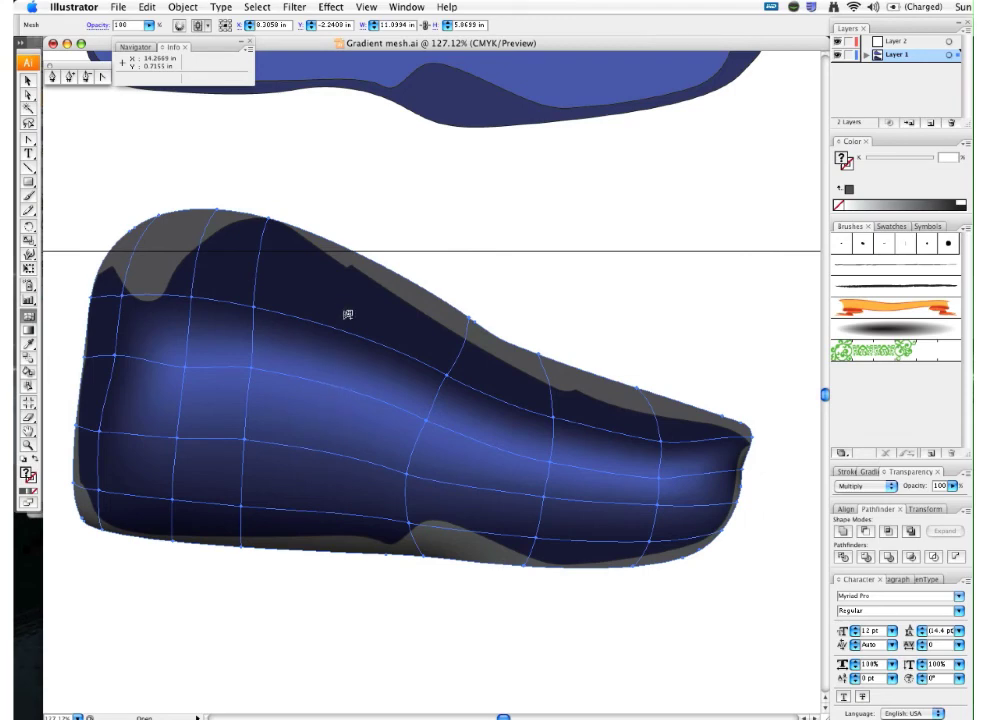
left_click(333, 420)
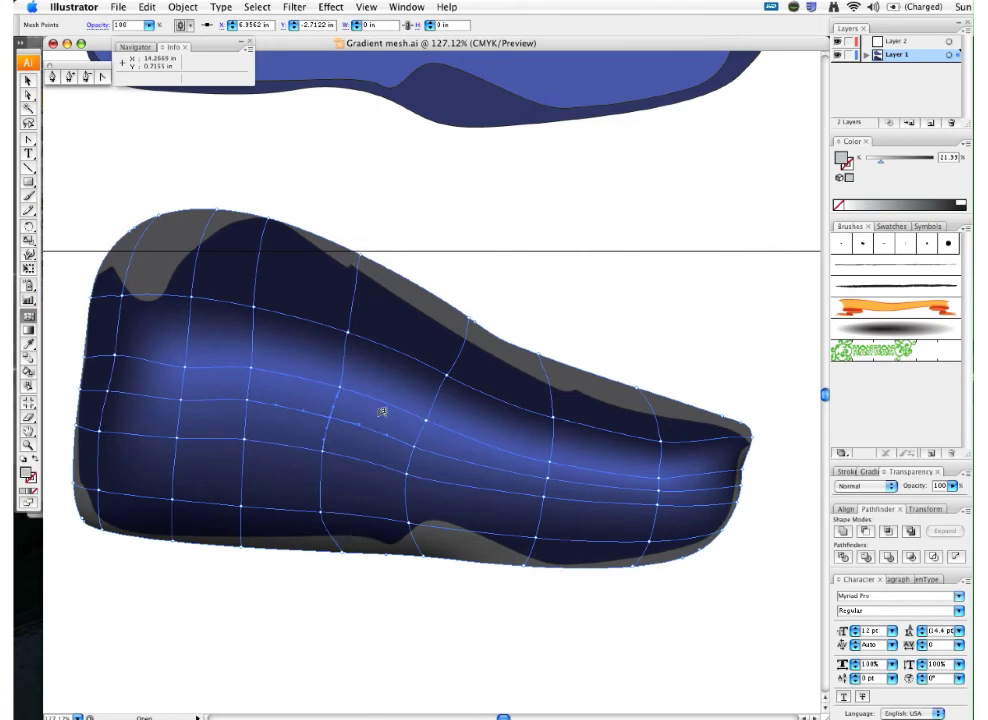
key("v")
left_click(344, 188)
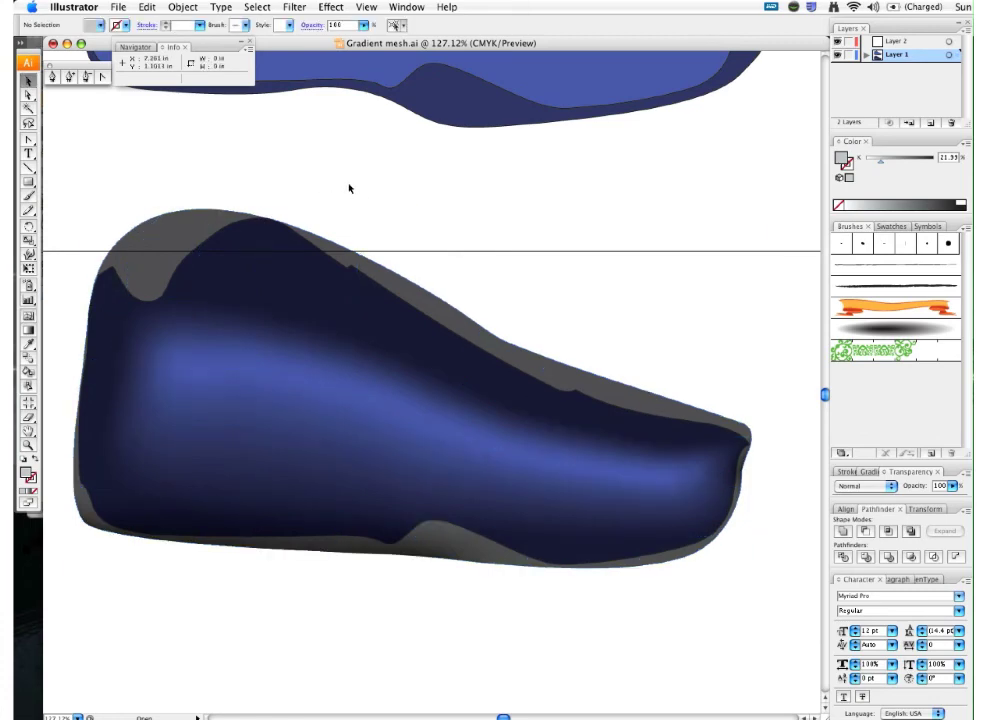
key("super+minus")
key("super+minus")
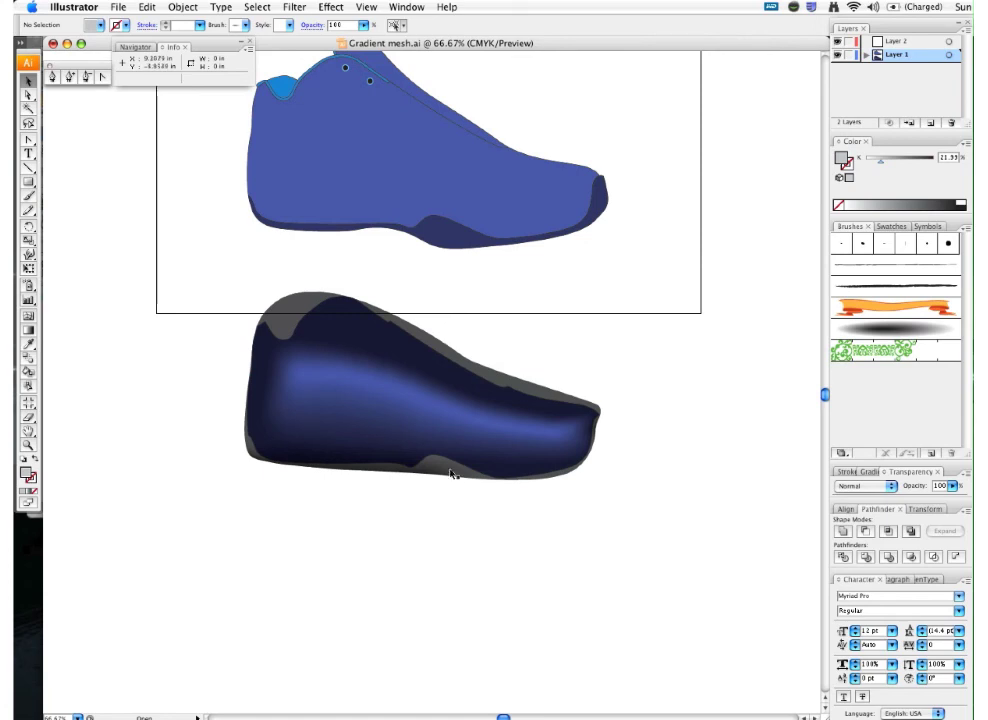
Step: Send the gradient mesh behind the shoe body copy and make a clipping mask from the two objects
left_click(281, 321)
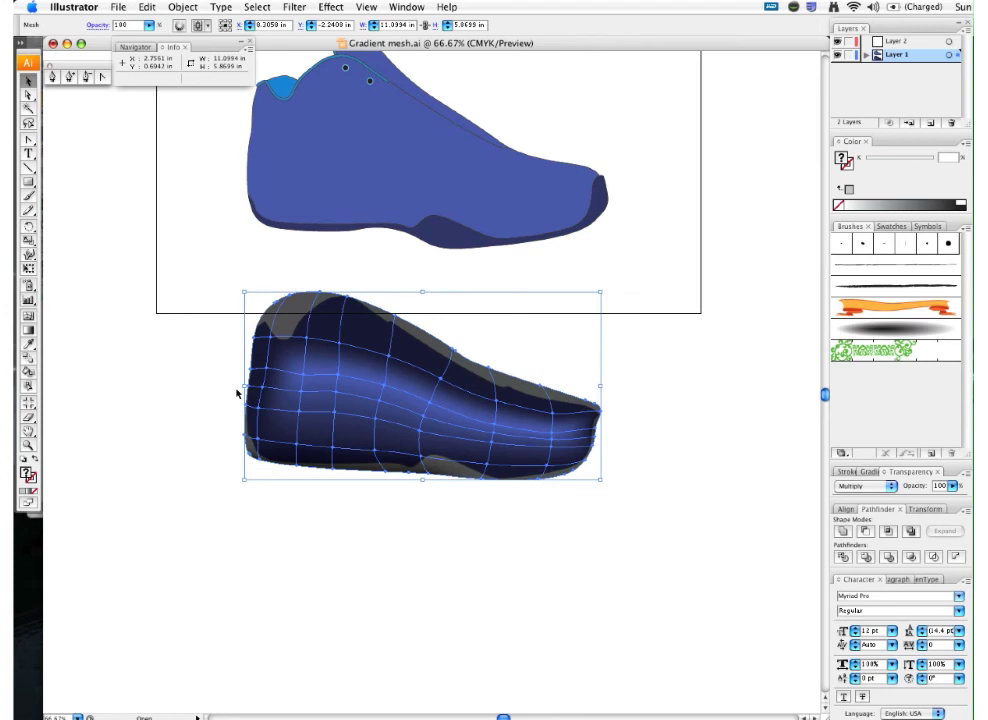
key("super+z")
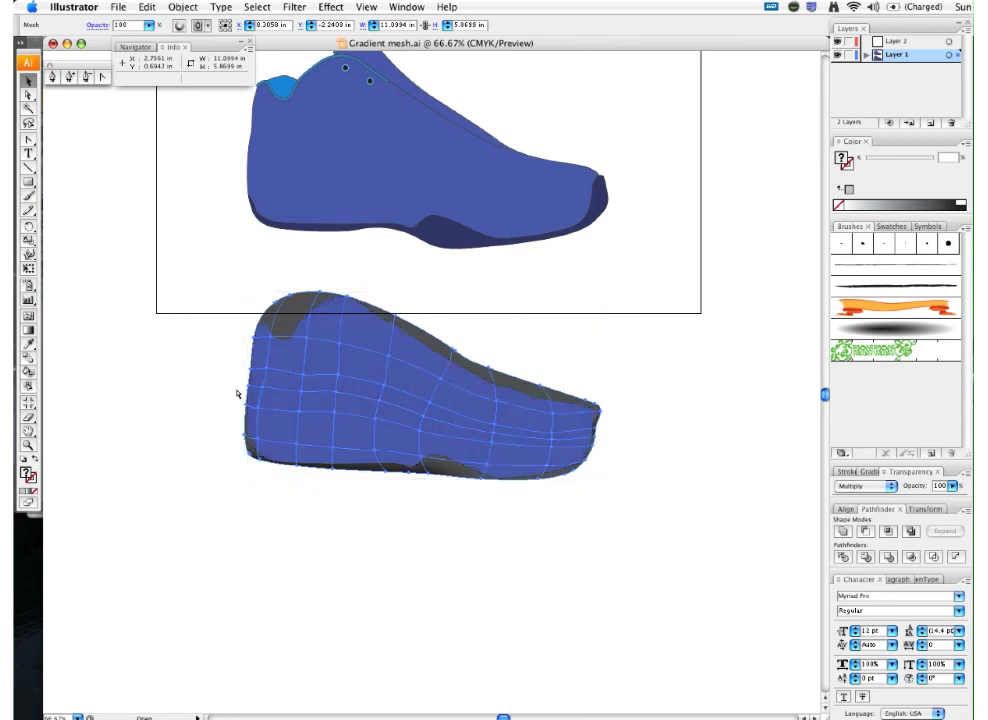
key("super+z")
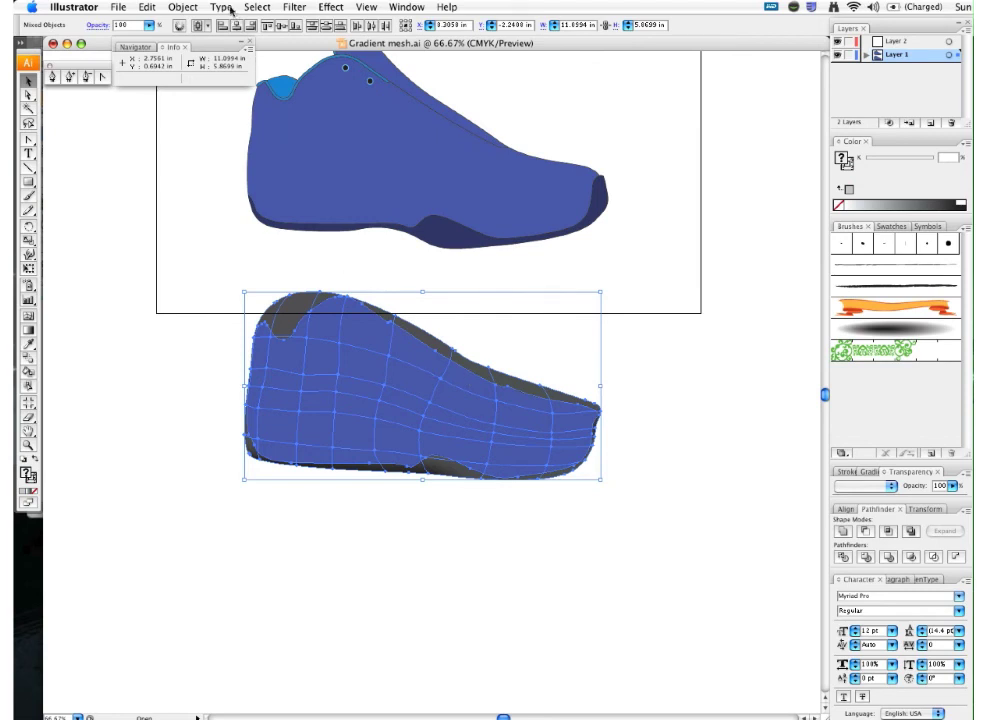
left_click(183, 7)
mouse_move(237, 317)
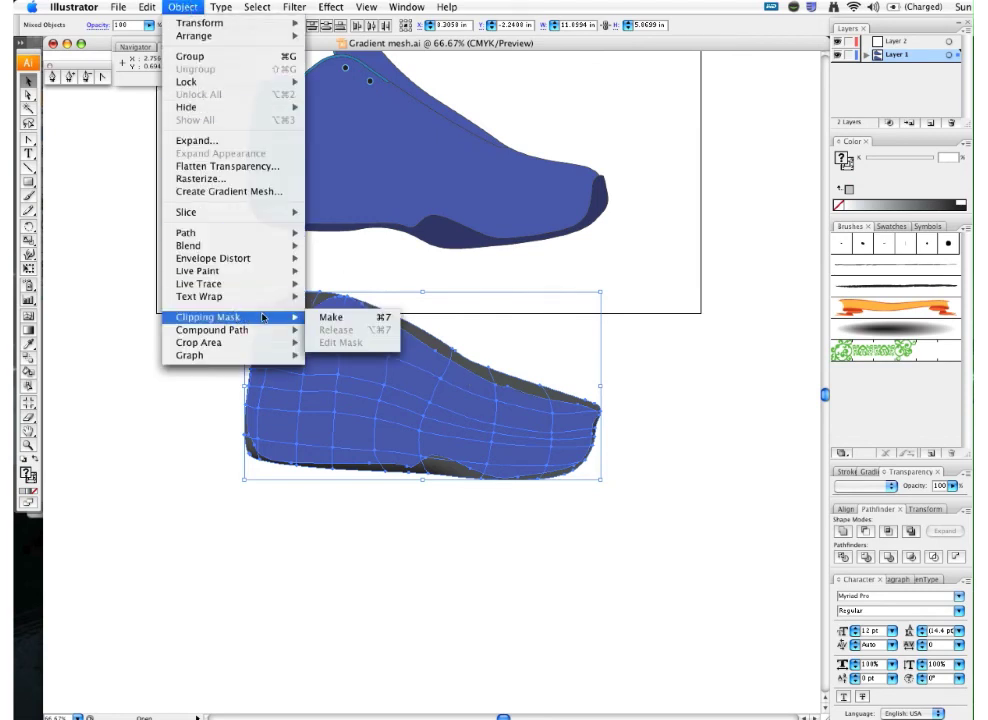
left_click(330, 317)
left_click(443, 306)
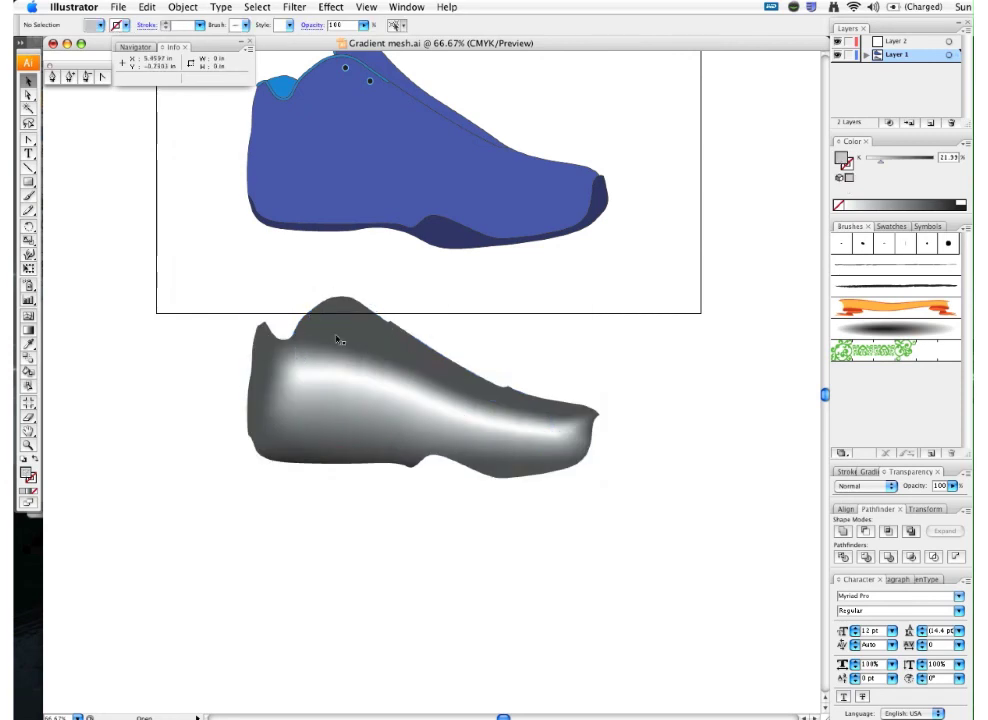
Step: Move the clipped mesh group up onto the original shoe, aligning it with the shoe body, and deselect it
scroll(300, 400, "up", 2)
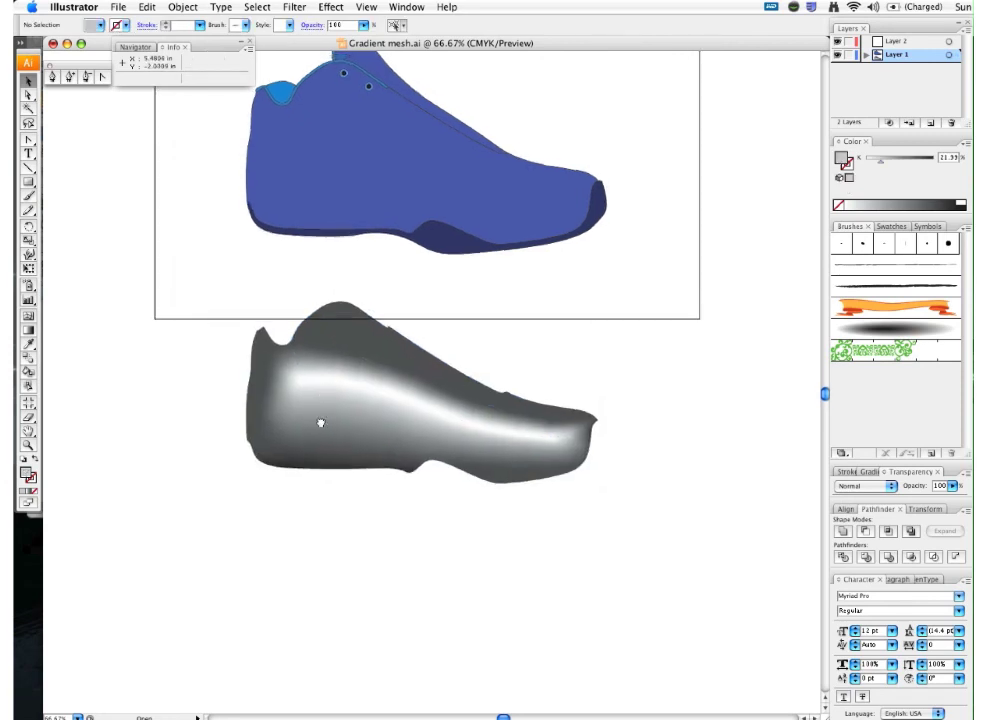
left_click(298, 342)
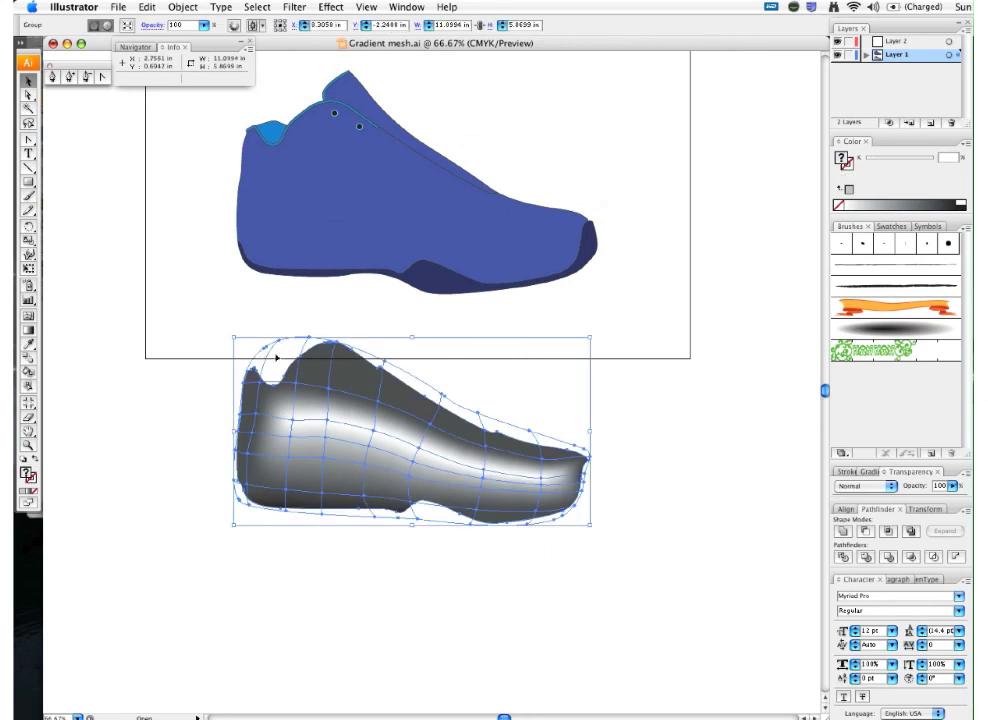
scroll(300, 420, "up", 5)
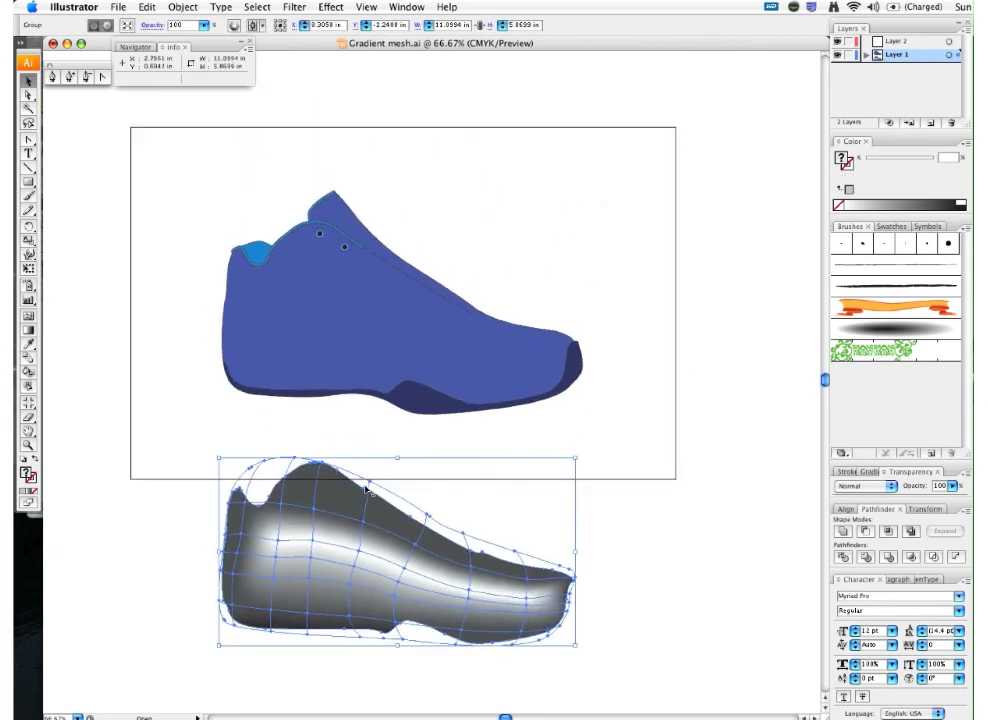
left_click_drag(368, 490, 364, 241)
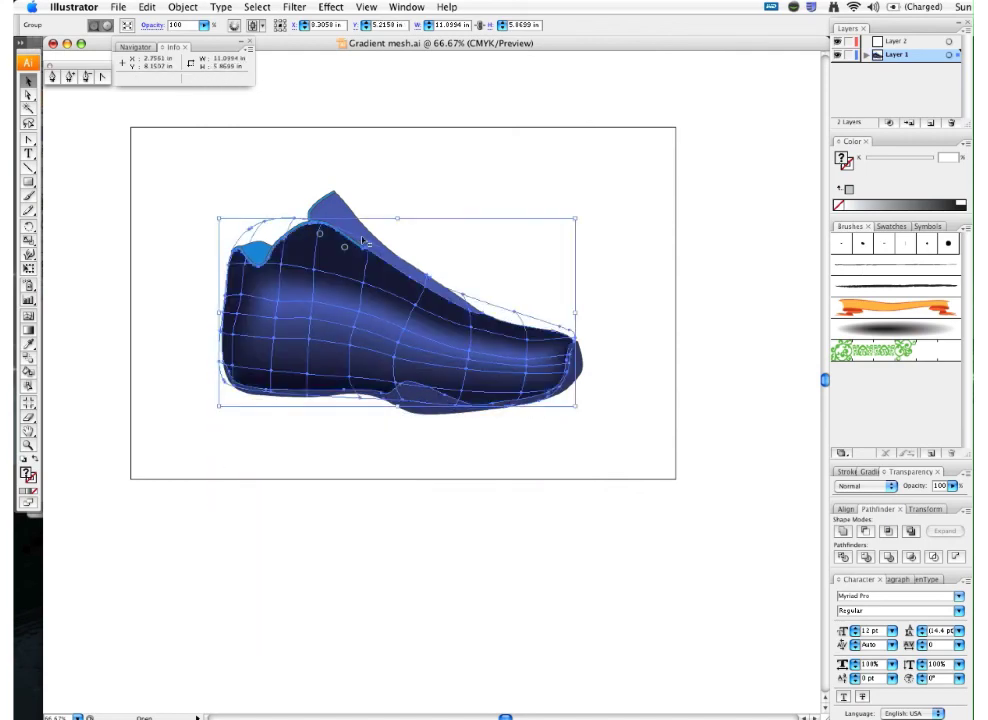
left_click_drag(181, 148, 653, 457)
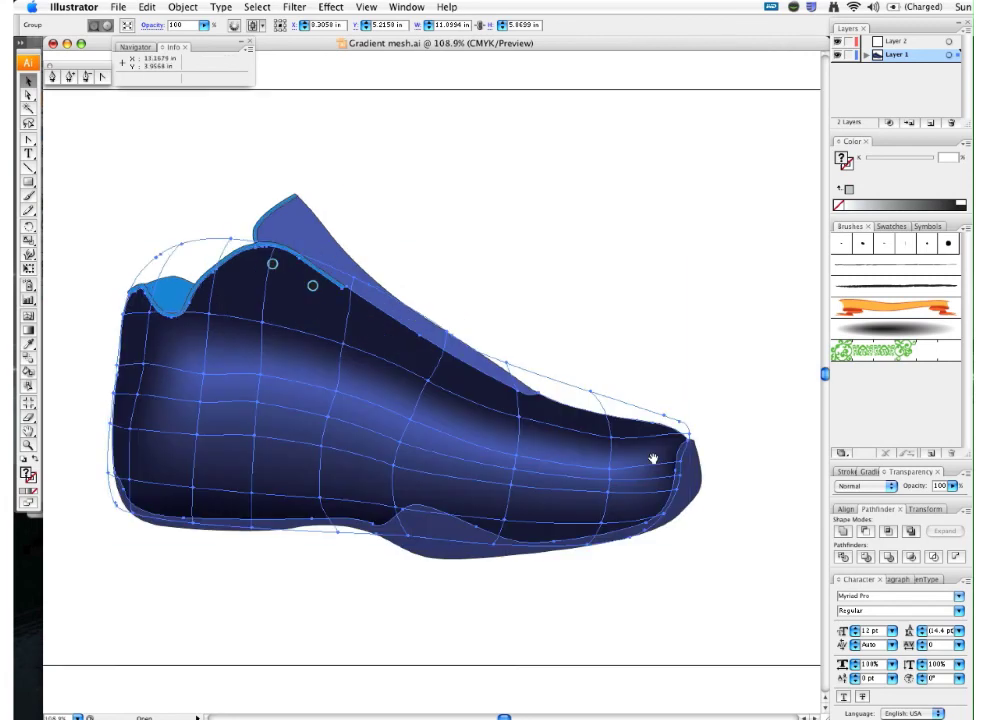
left_click(743, 430)
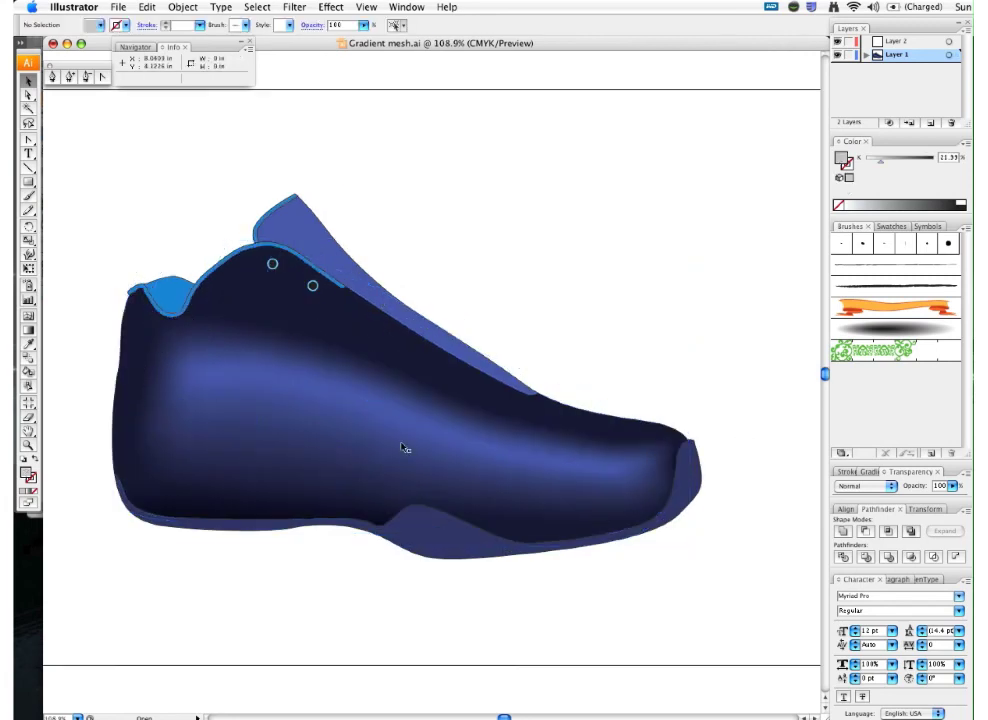
key("super+minus")
key("super+minus")
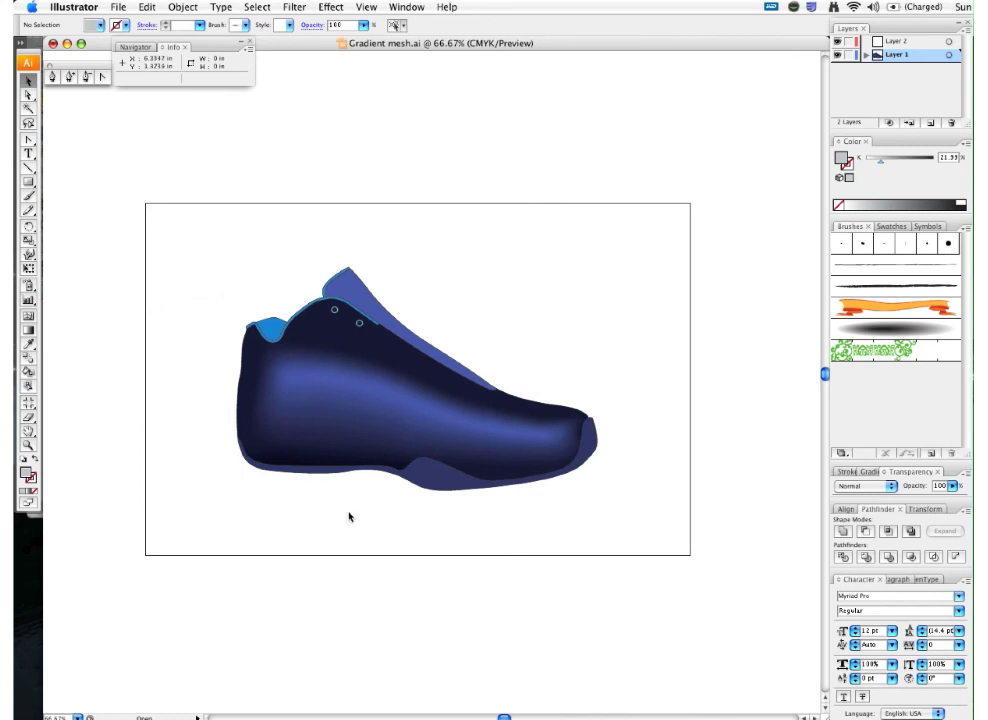
key("super+space")
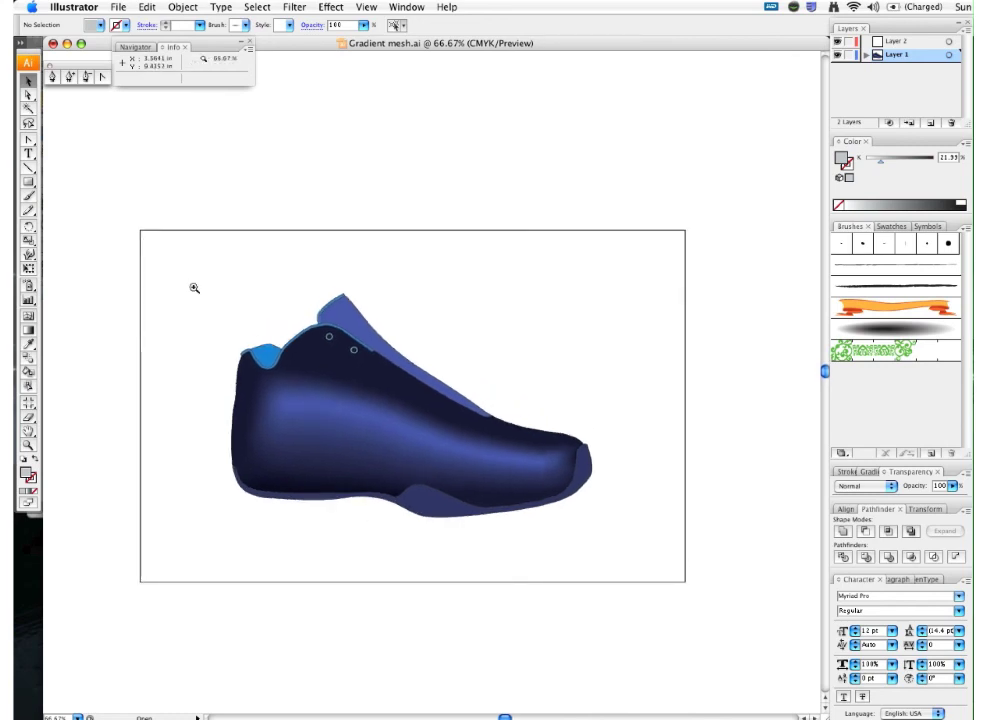
left_click_drag(176, 232, 648, 575)
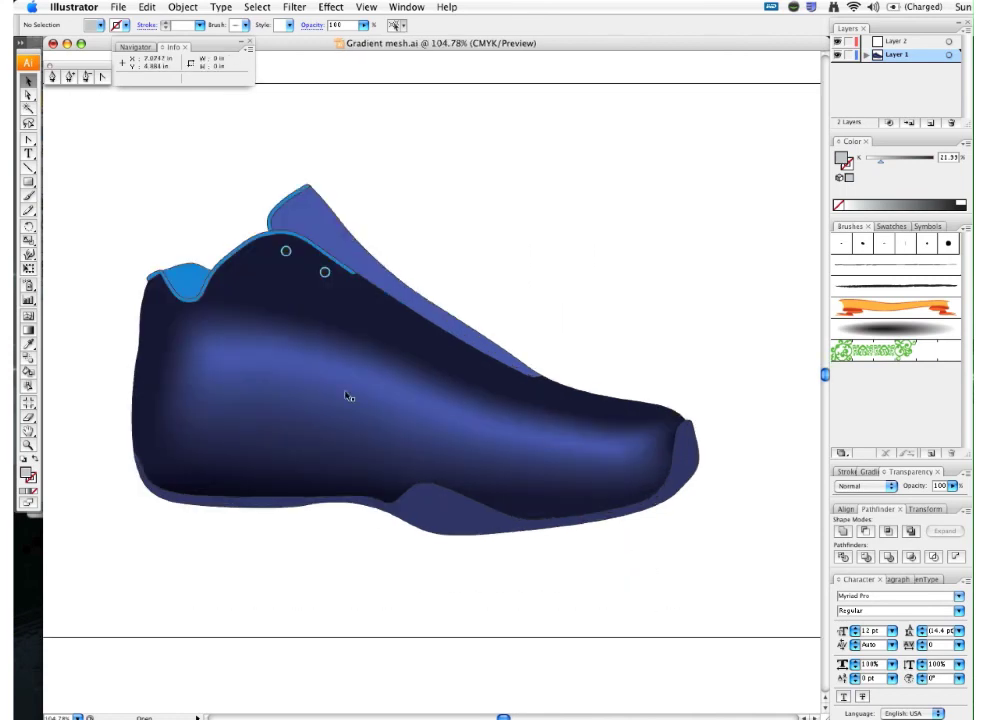